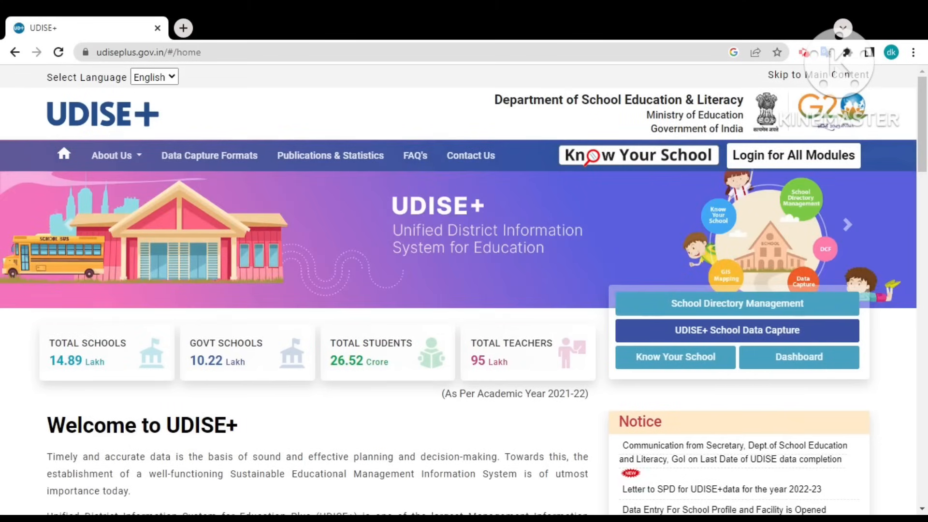
# Open the login page for all modules from the UDISE+ home page
pyautogui.scroll(-1, 463, 290)
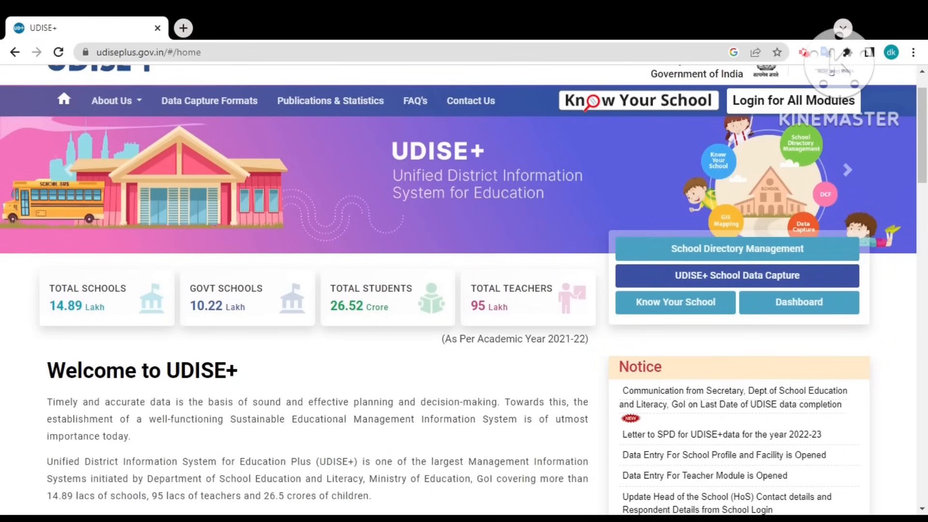
pyautogui.scroll(-6, 463, 290)
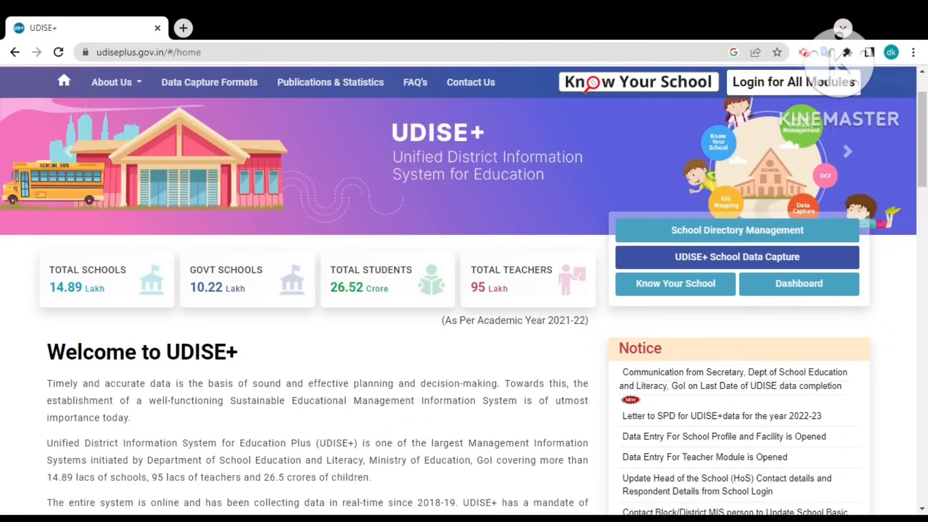
pyautogui.scroll(7, 463, 290)
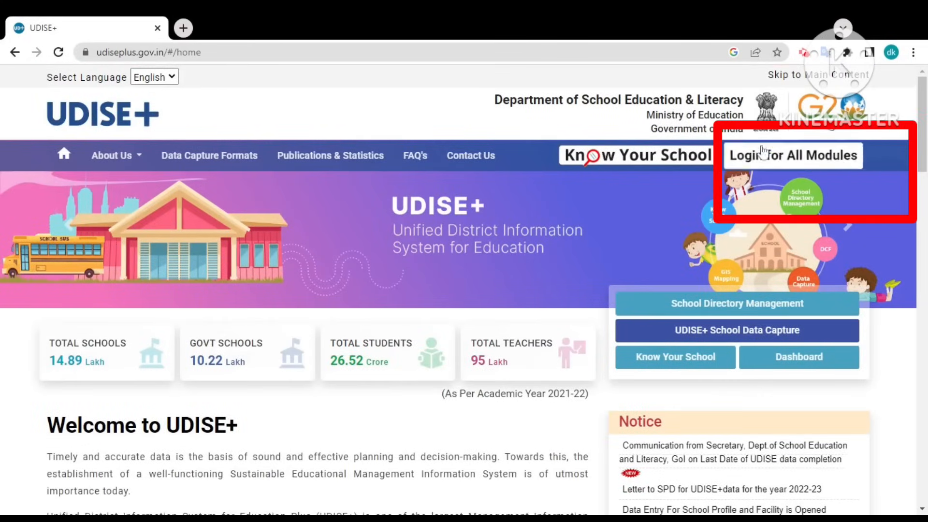
pyautogui.click(799, 159)
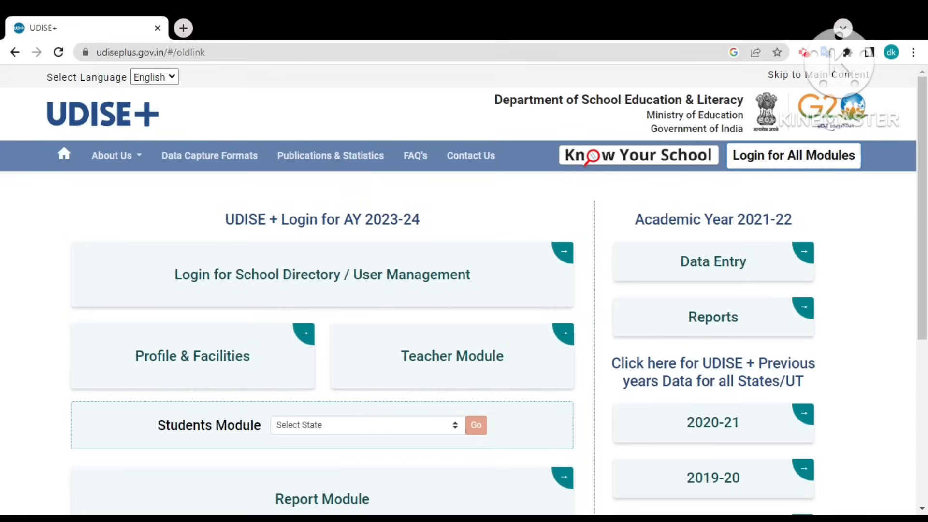
# Choose Rajasthan for the Students Module and open its SDMS login
pyautogui.click(359, 428)
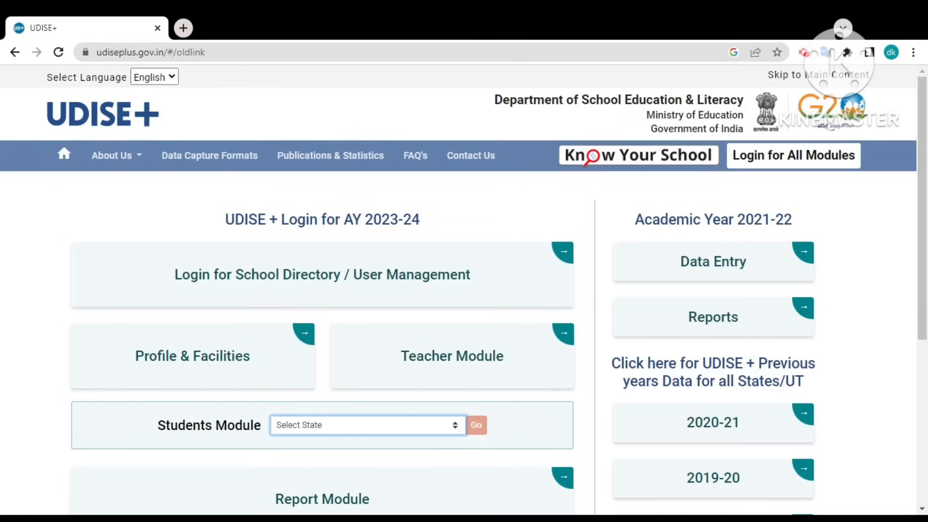
pyautogui.click(386, 358)
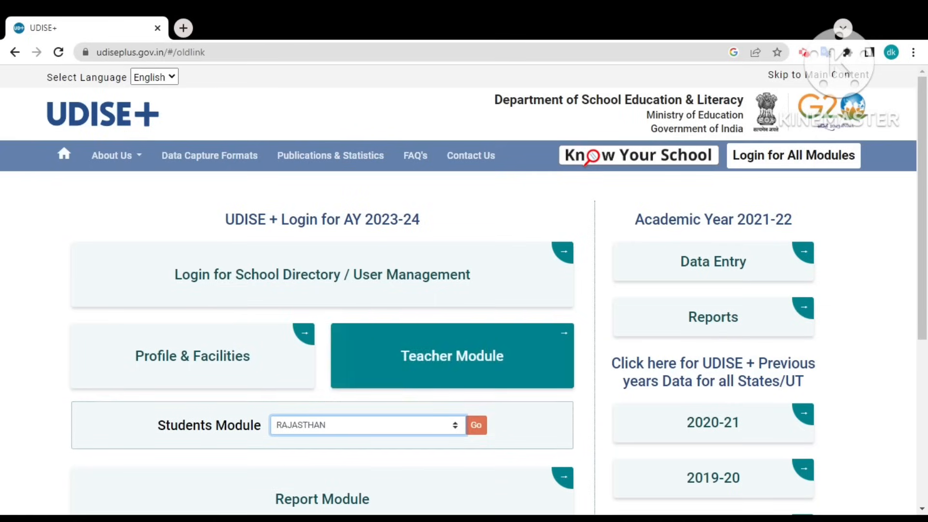
pyautogui.click(477, 427)
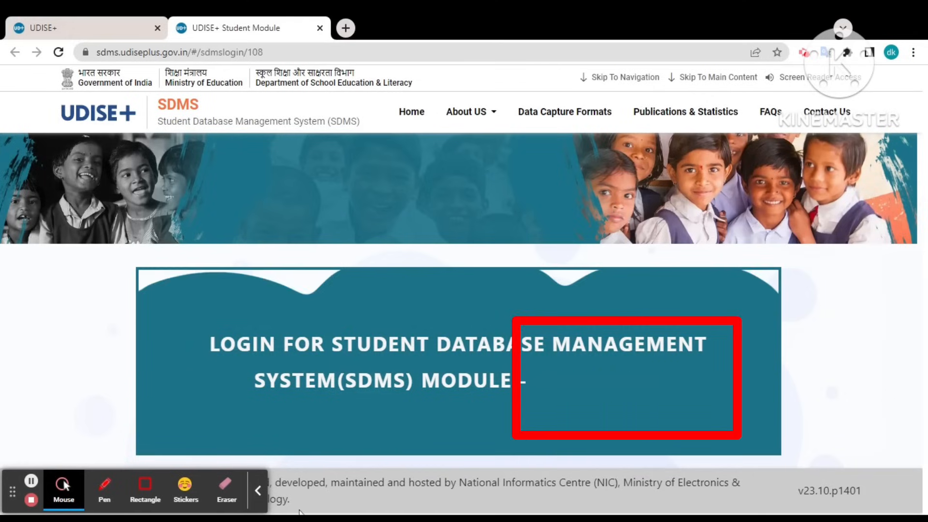
pyautogui.click(259, 493)
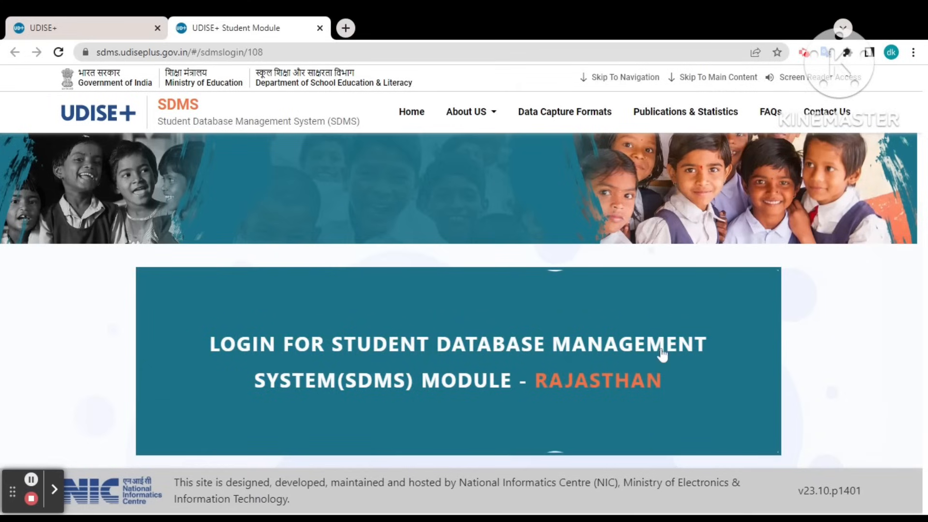
pyautogui.click(595, 388)
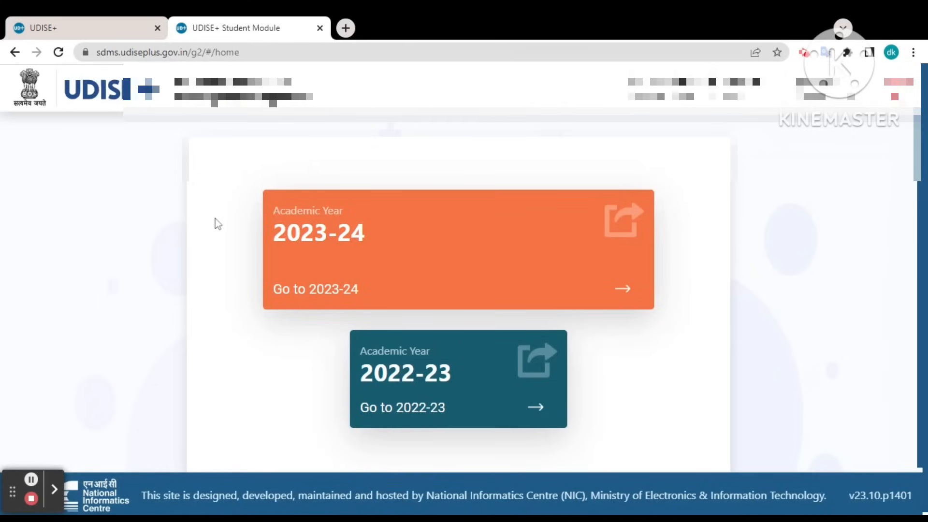
# Open the 2023-24 academic year, dismiss the school information notice and review the grade-wise school details
pyautogui.click(622, 225)
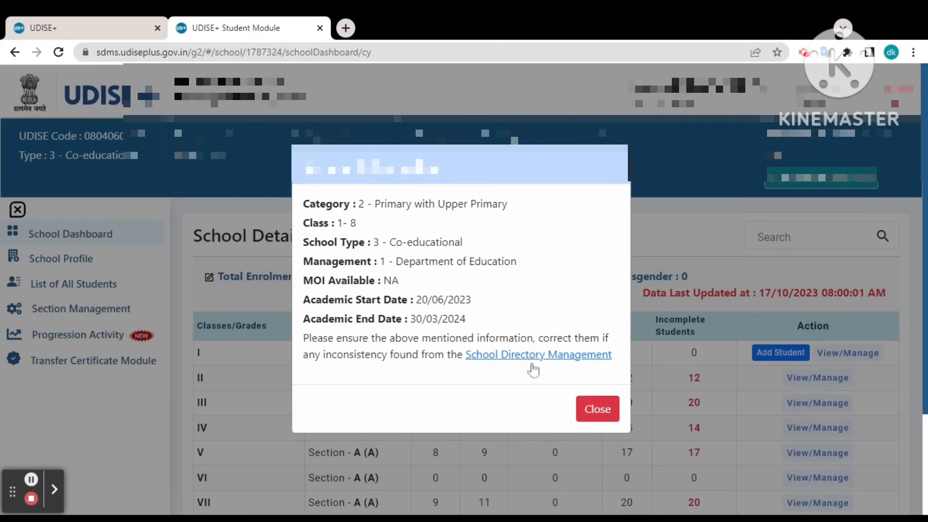
pyautogui.click(588, 415)
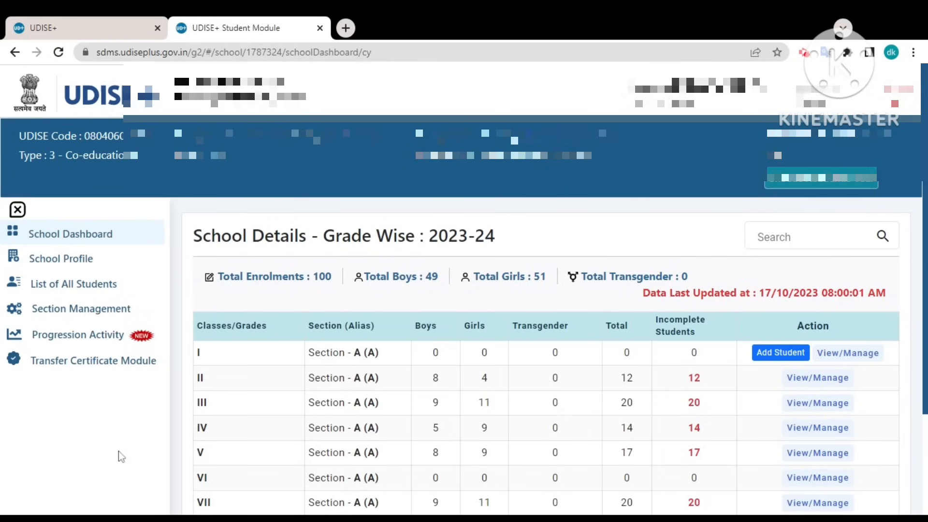
pyautogui.scroll(-1, 118, 451)
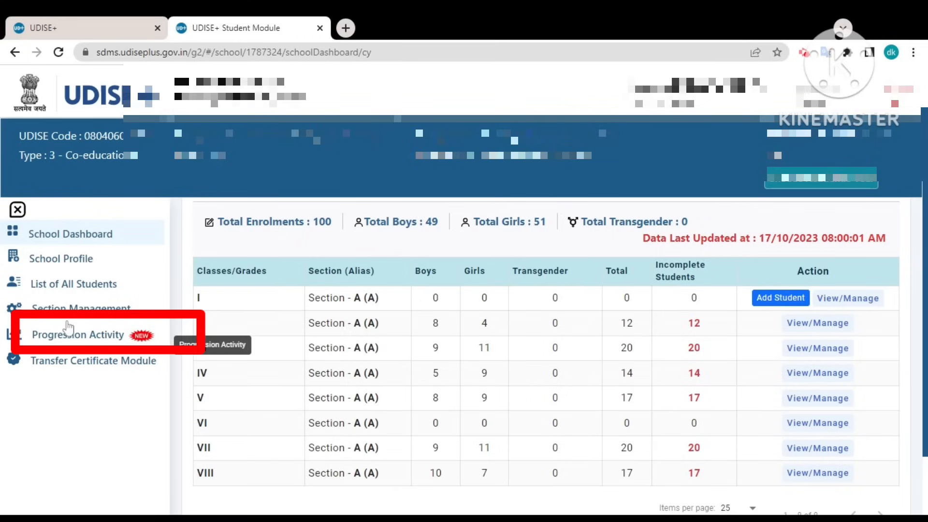
# Go to Progression Activity and view the Progression Module's summary of students' promotion activities
pyautogui.click(90, 339)
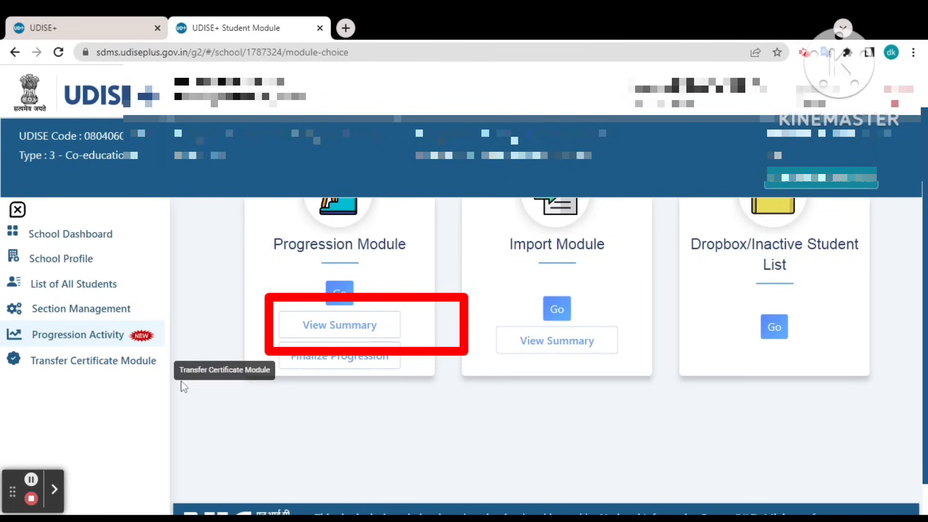
pyautogui.scroll(-1, 206, 414)
pyautogui.scroll(3, 205, 415)
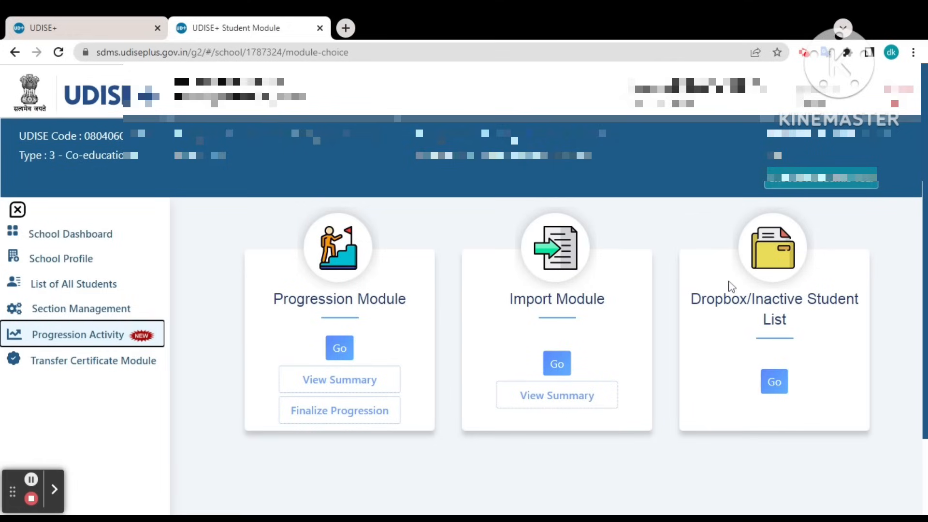
pyautogui.click(345, 382)
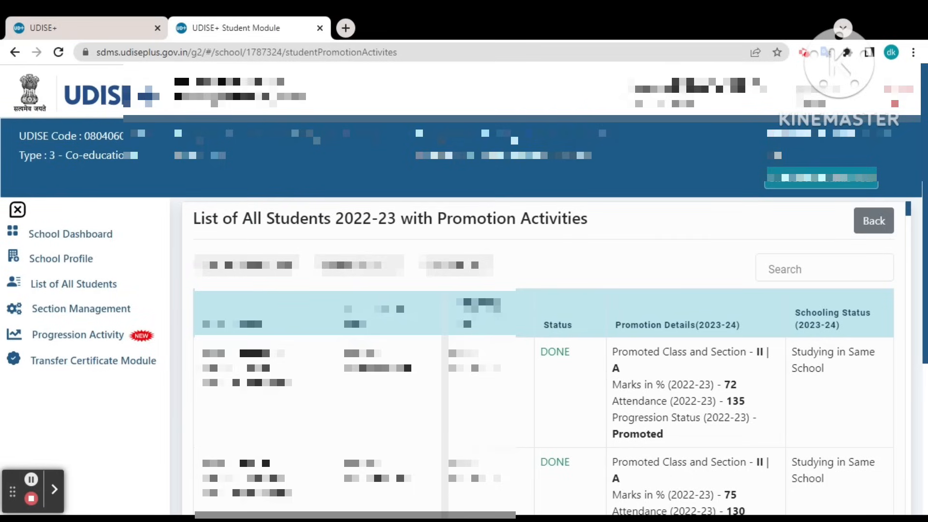
# Return to Progression Activity, enter the Progression Module and list the promotion-eligible students of Class V, Section A
pyautogui.click(123, 340)
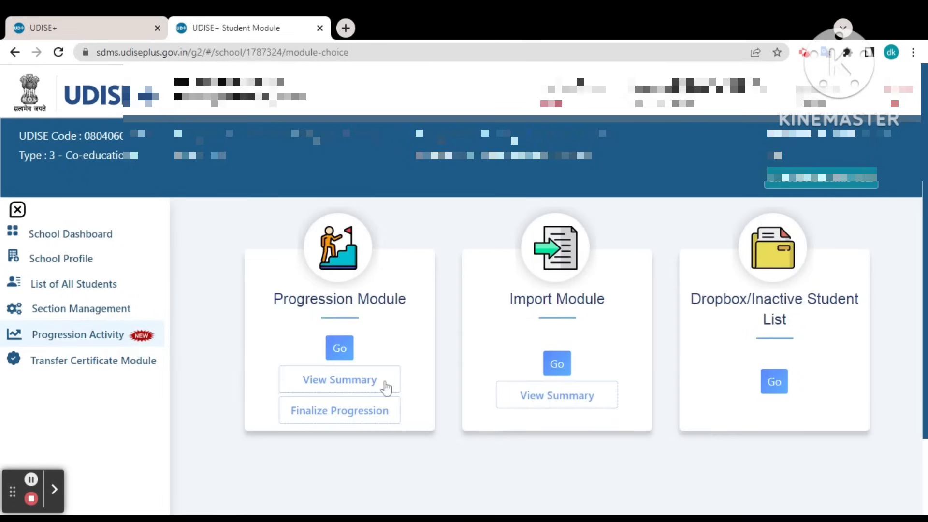
pyautogui.click(340, 351)
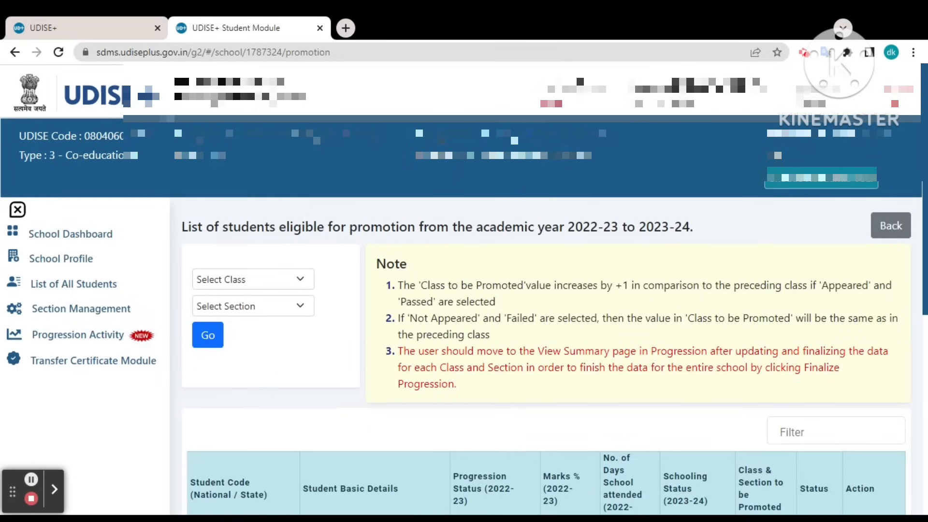
pyautogui.click(301, 285)
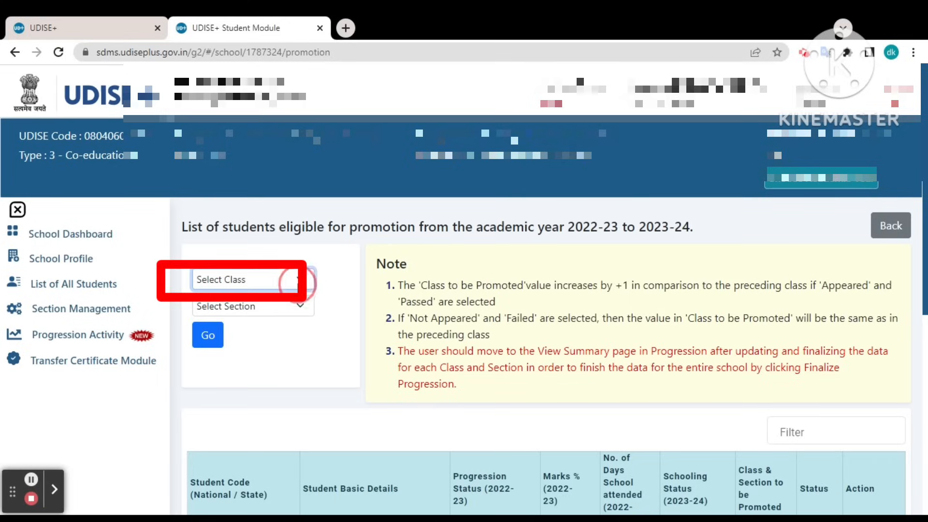
pyautogui.click(268, 367)
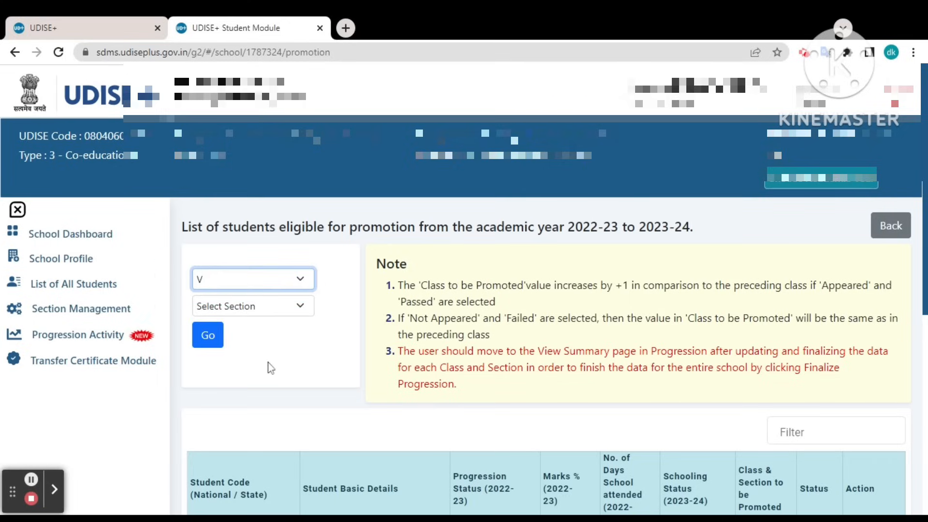
pyautogui.click(261, 315)
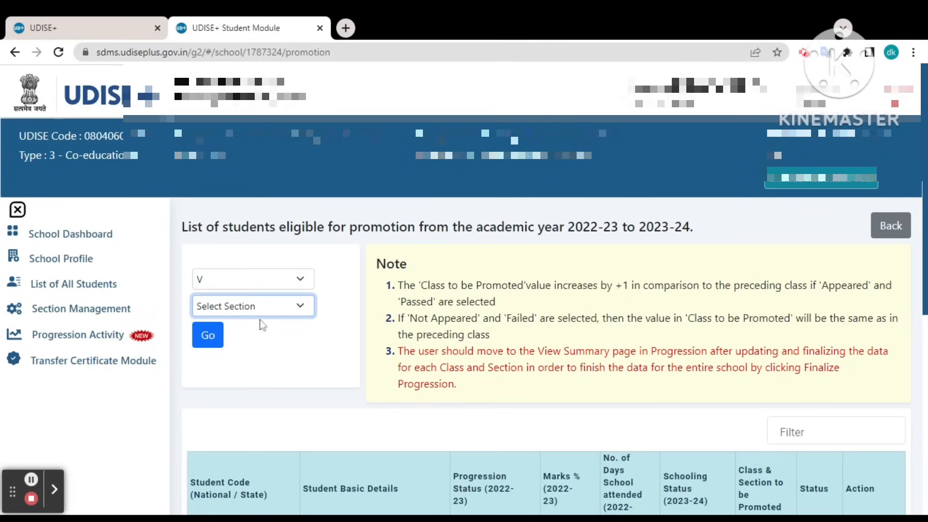
pyautogui.click(260, 337)
pyautogui.click(207, 336)
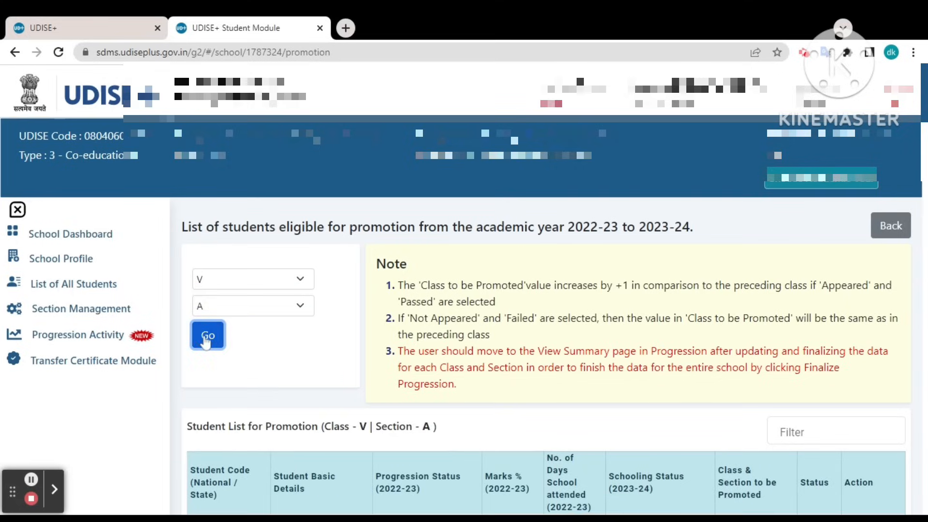
pyautogui.scroll(-3, 204, 340)
pyautogui.scroll(-3, 544, 339)
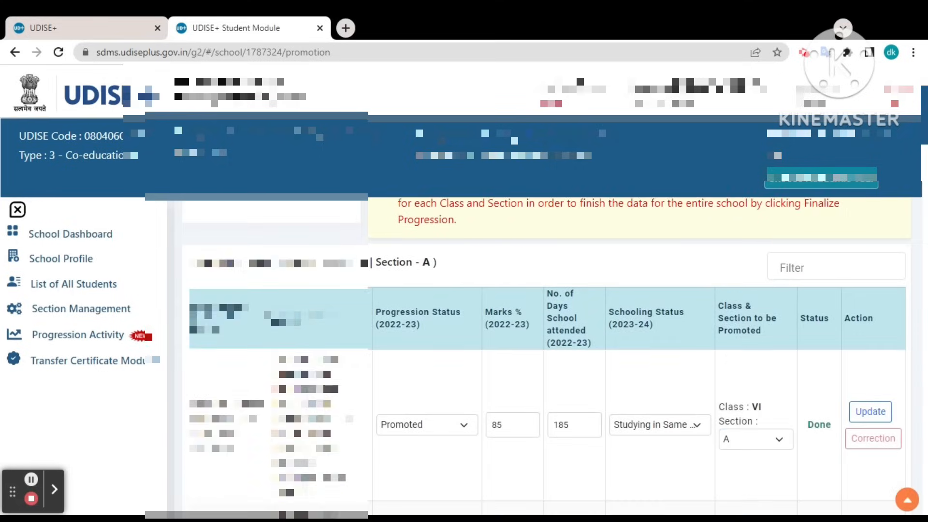
pyautogui.scroll(-3, 546, 358)
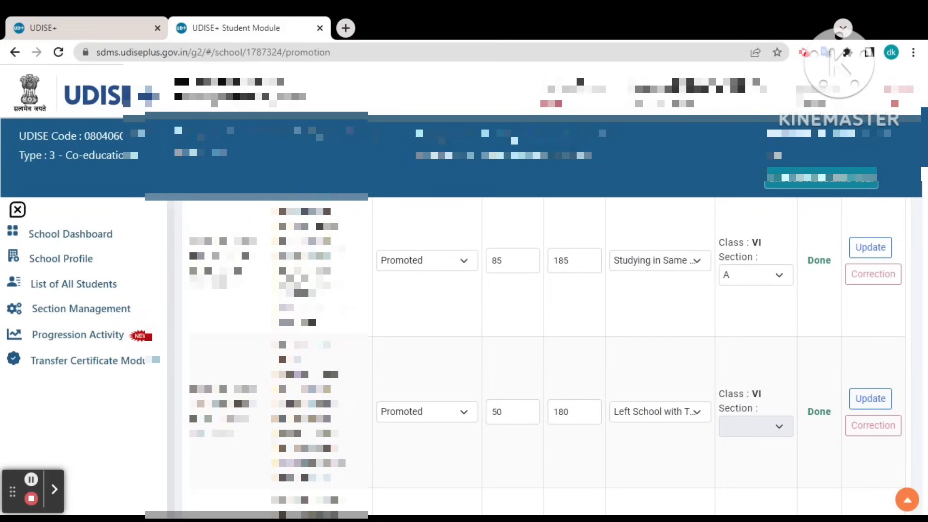
pyautogui.scroll(-5, 544, 357)
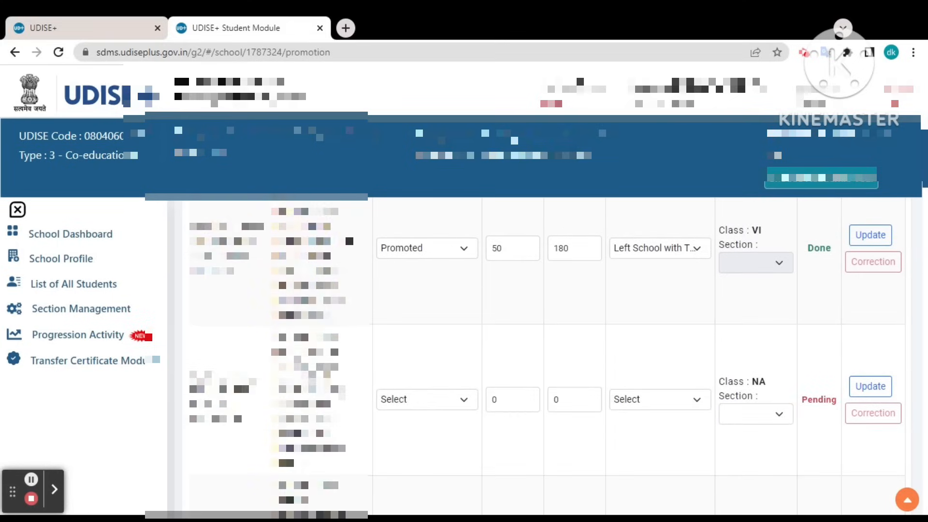
pyautogui.scroll(-1, 544, 358)
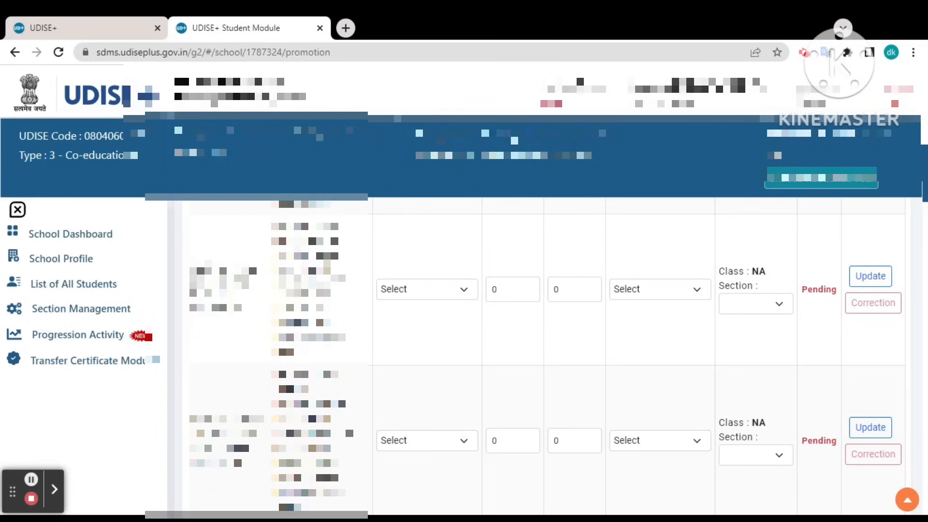
pyautogui.click(429, 294)
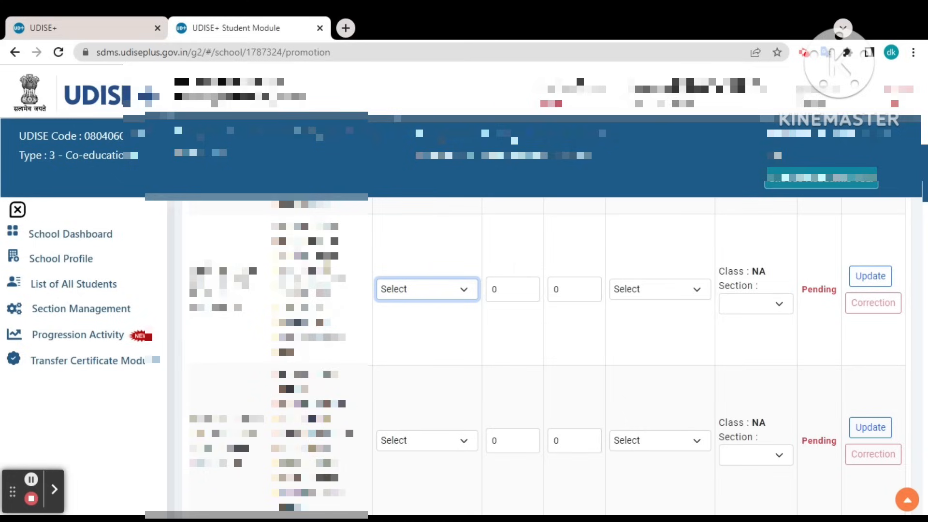
pyautogui.click(411, 318)
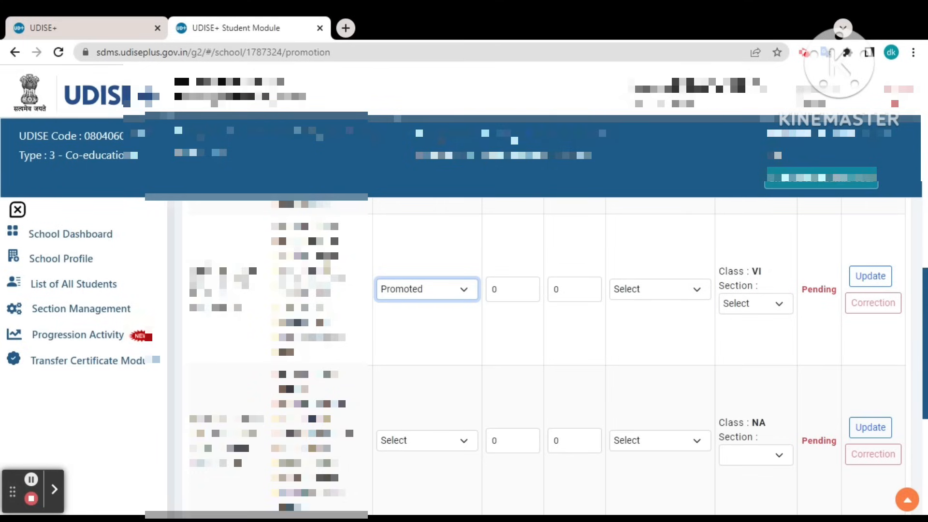
pyautogui.click(409, 307)
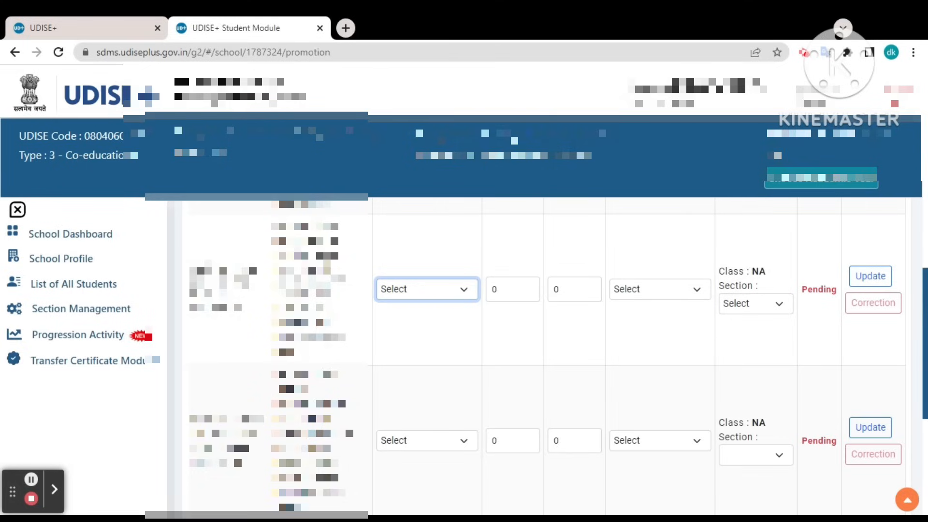
pyautogui.click(503, 338)
# Check the Marks % column heading, and set the first pending student's 2022-23 progression status to Promoted
pyautogui.scroll(1, 503, 339)
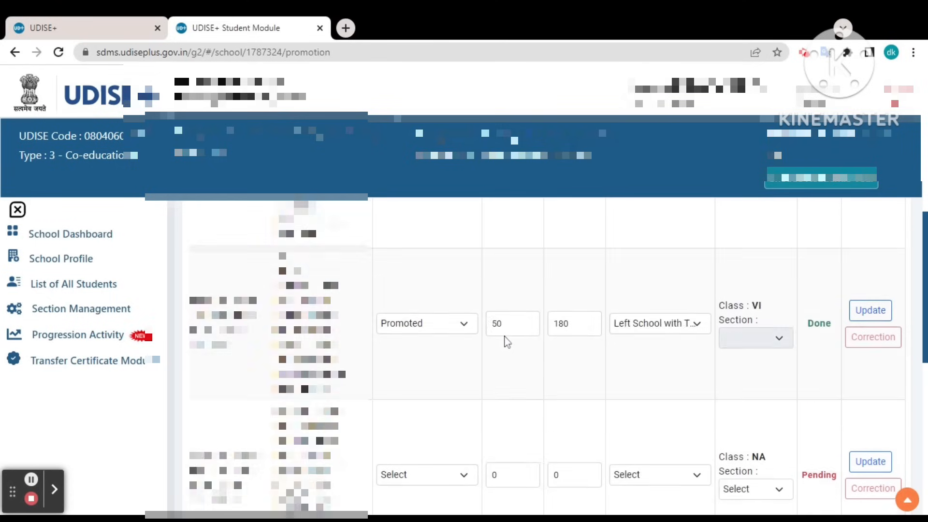
pyautogui.scroll(4, 506, 341)
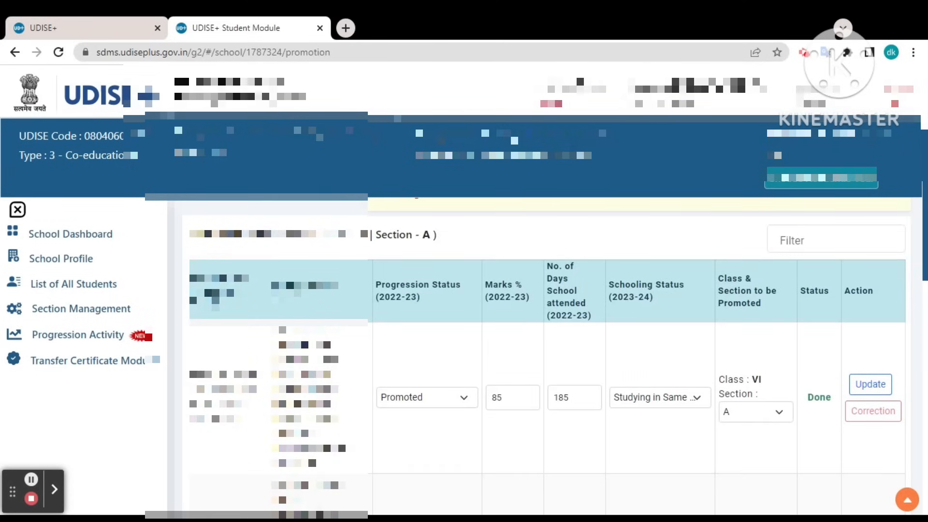
pyautogui.moveTo(506, 338); pyautogui.dragTo(515, 297)
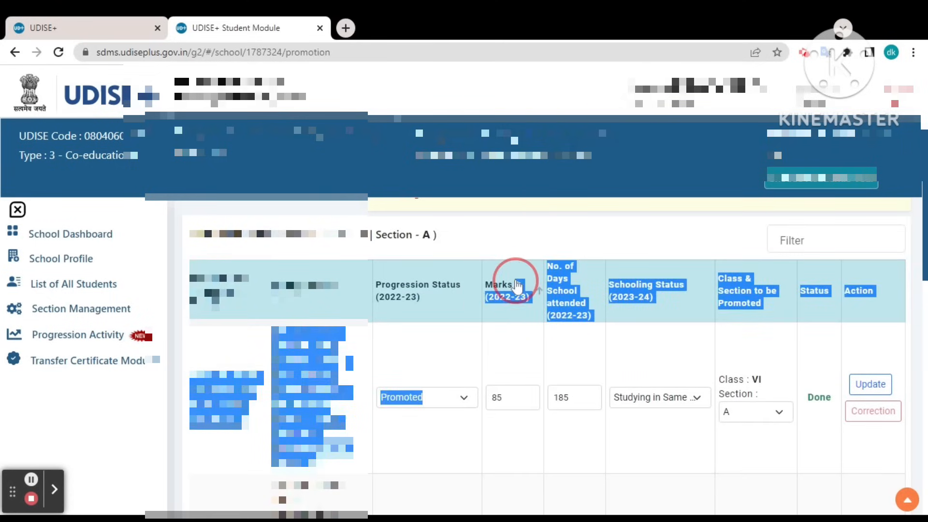
pyautogui.click(512, 337)
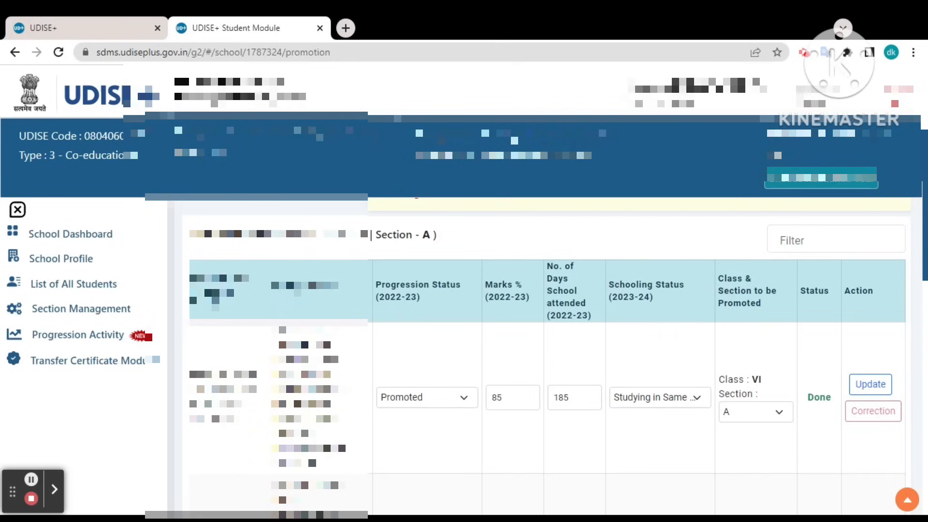
pyautogui.scroll(-7, 546, 353)
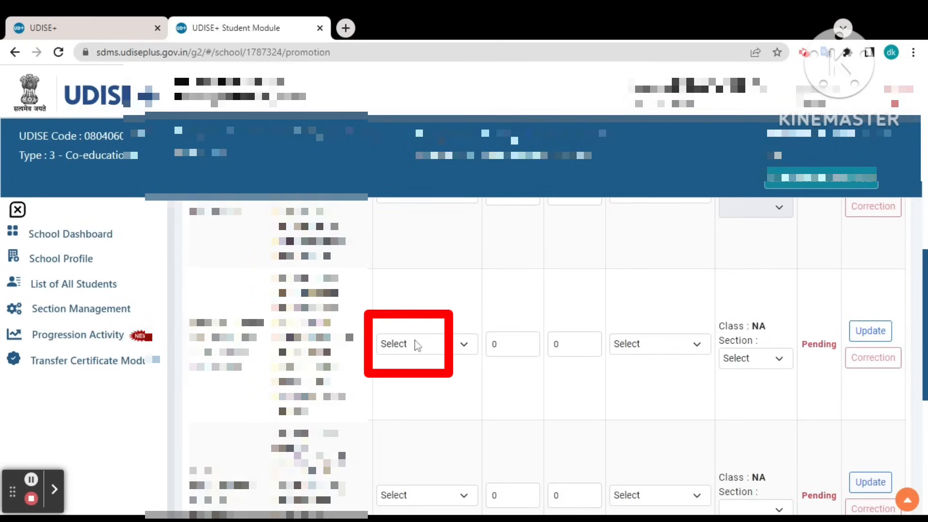
pyautogui.click(415, 344)
pyautogui.click(412, 376)
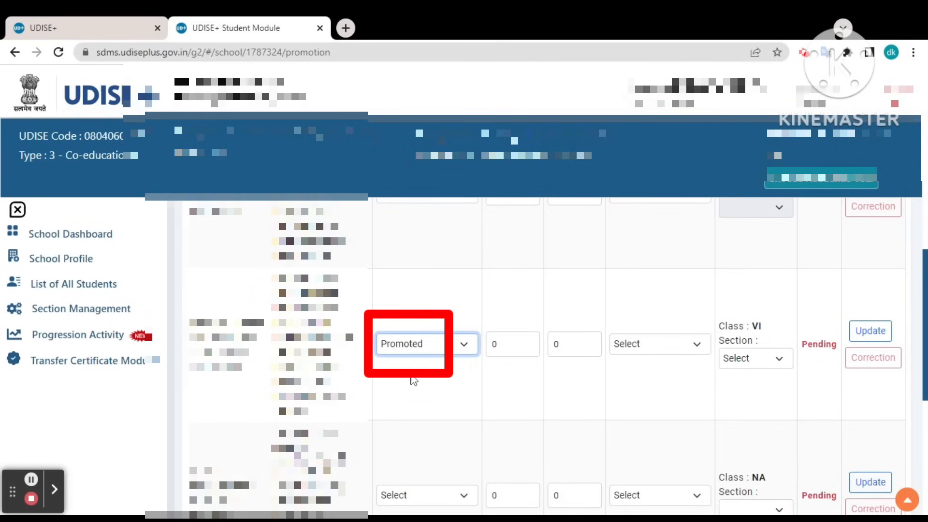
# Enter 60 as the promoted student's 2022-23 marks percentage and 180 as the number of days school was attended
pyautogui.click(512, 344)
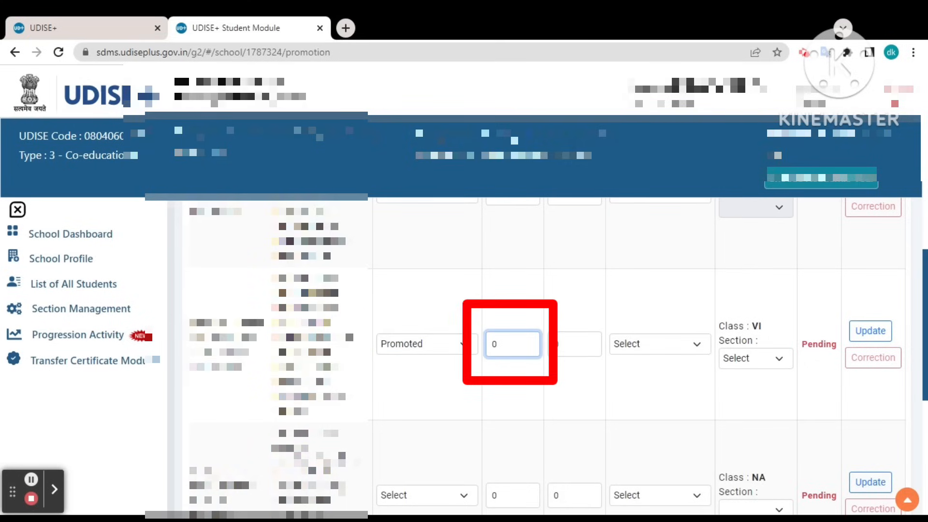
pyautogui.press('BackSpace')
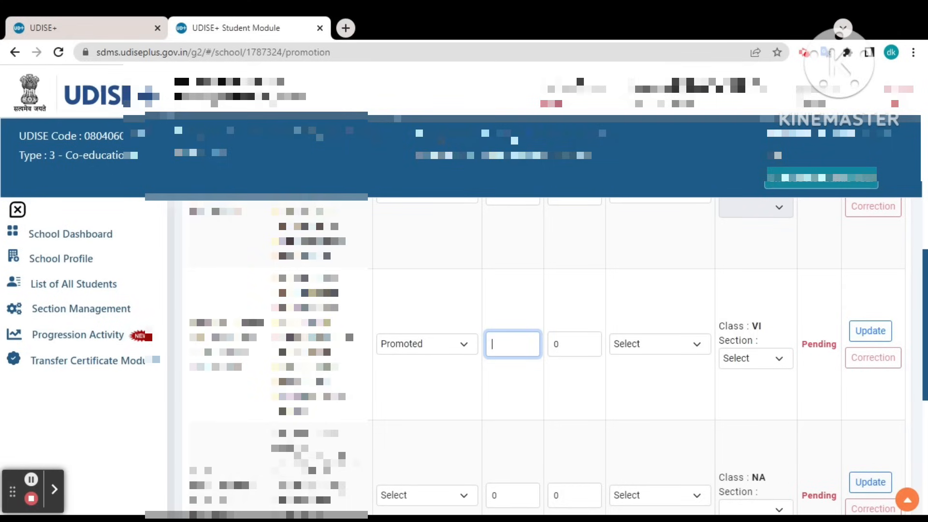
pyautogui.write('60')
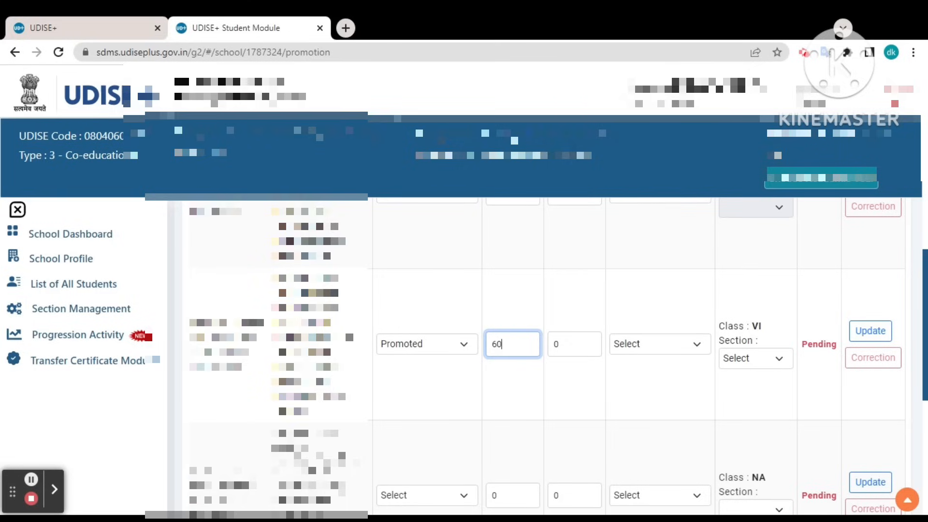
pyautogui.click(564, 344)
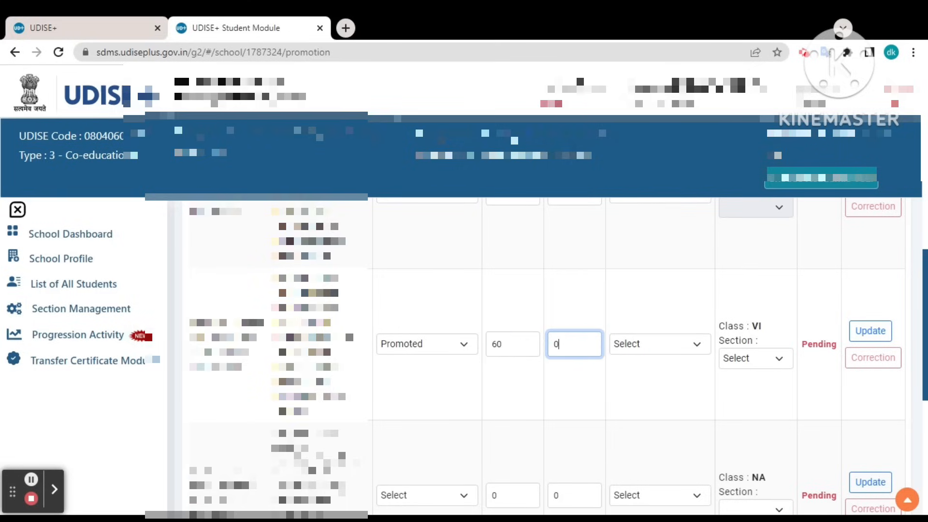
pyautogui.write('18')
# Set the student's 2023-24 schooling status to Studying in Same School, assign Class VI Section A and save the update
pyautogui.click(659, 350)
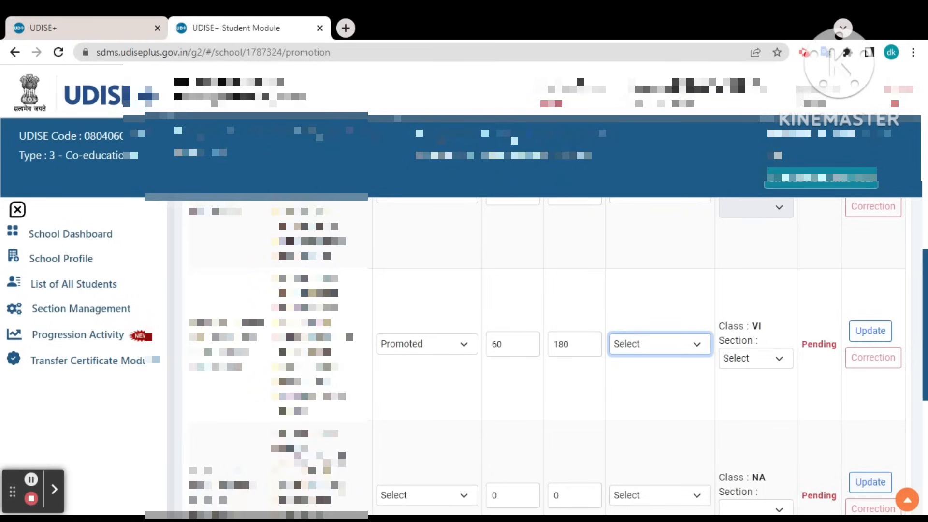
pyautogui.click(673, 374)
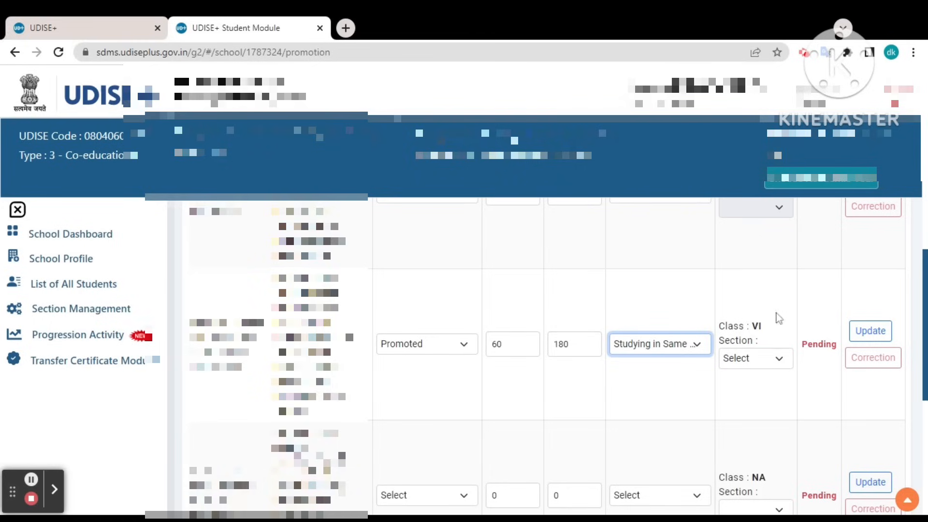
pyautogui.click(767, 365)
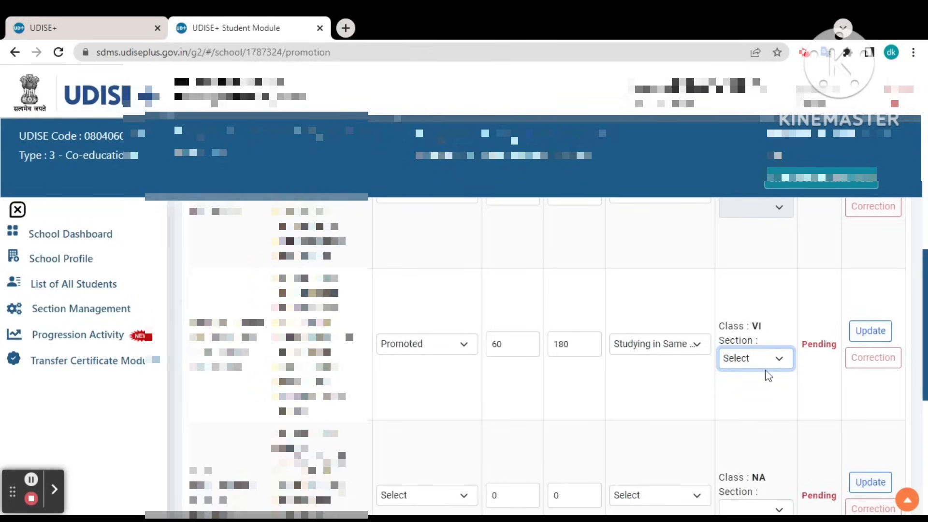
pyautogui.click(762, 389)
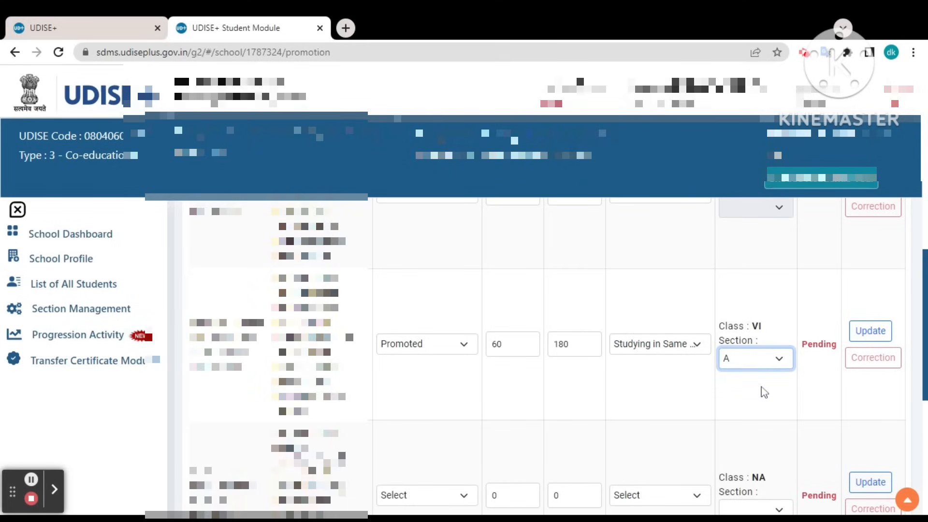
pyautogui.click(870, 334)
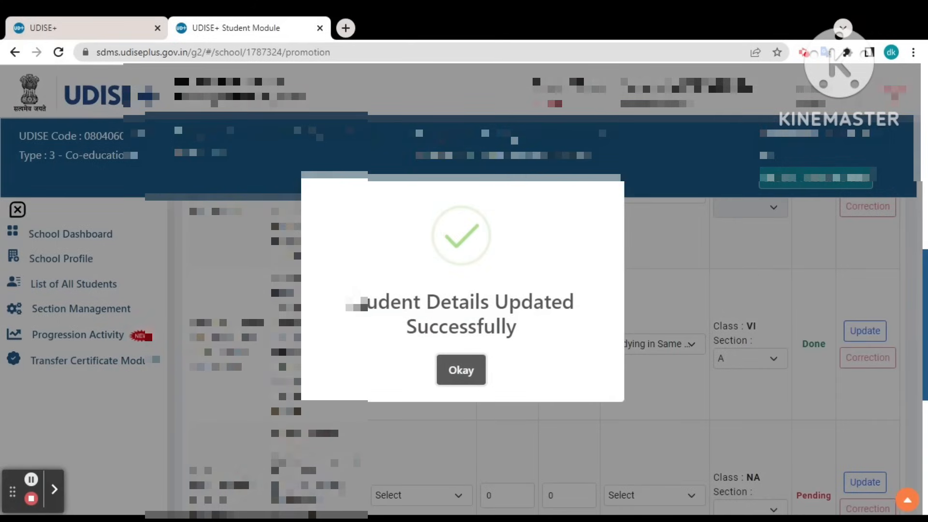
pyautogui.click(472, 379)
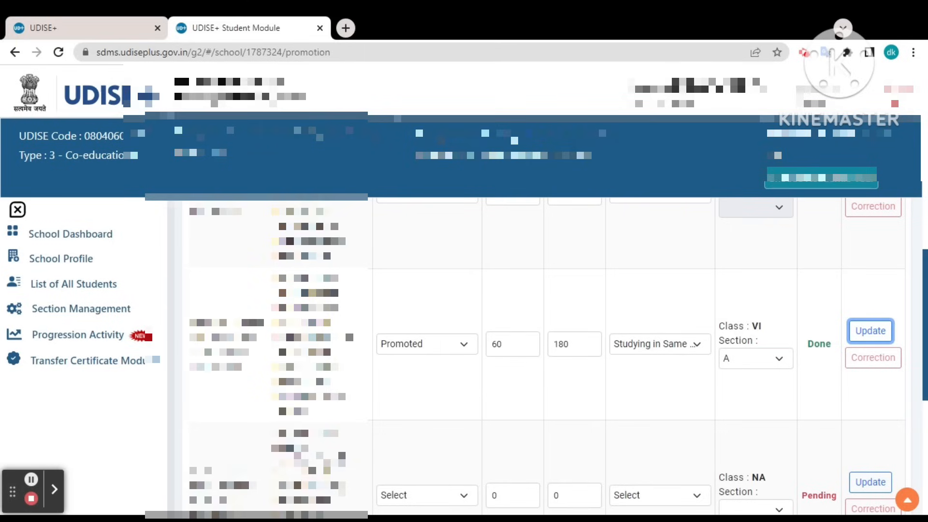
# Go to students 6–10 of the promotion list and set the fourth listed student's 2022-23 progression status to Promoted
pyautogui.scroll(-3, 551, 357)
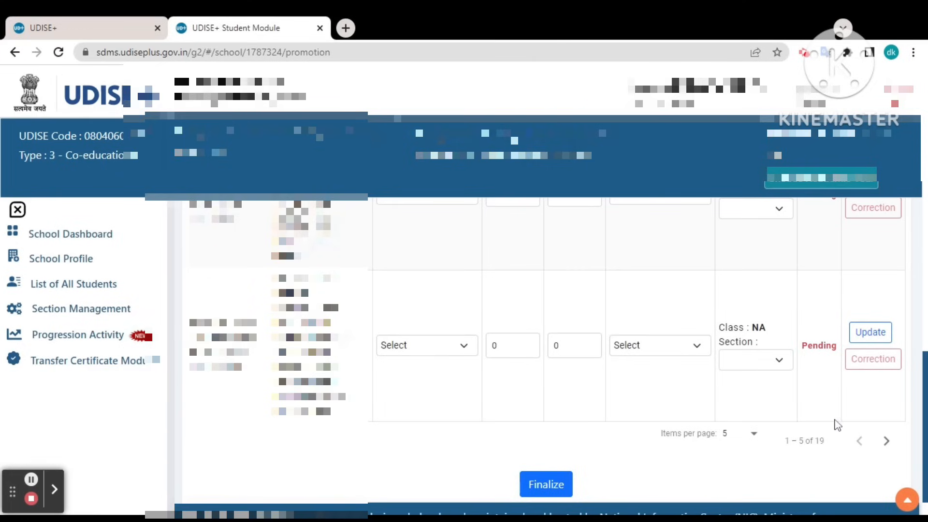
pyautogui.click(886, 444)
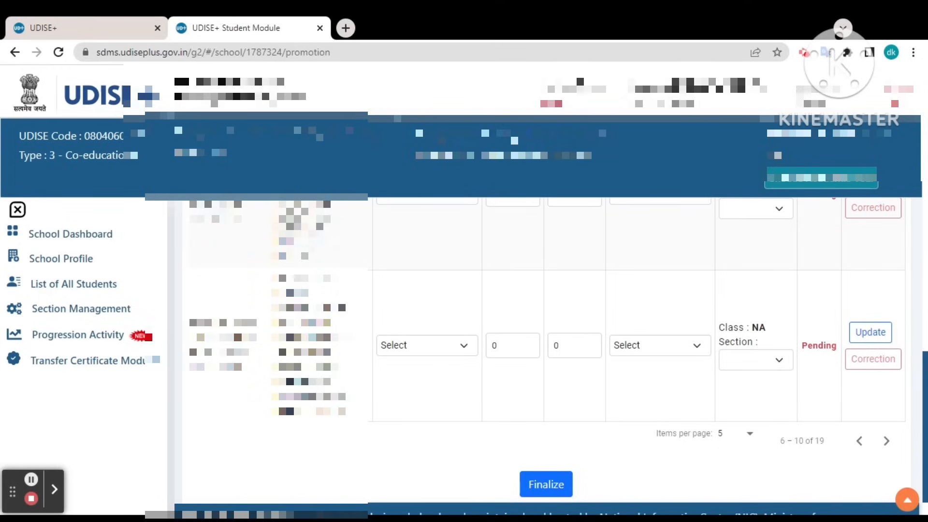
pyautogui.click(886, 441)
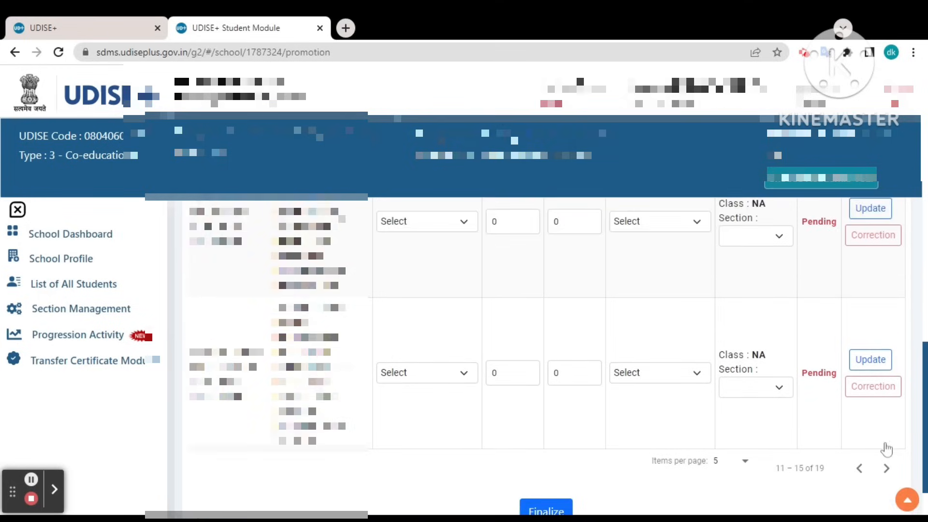
pyautogui.scroll(3, 866, 445)
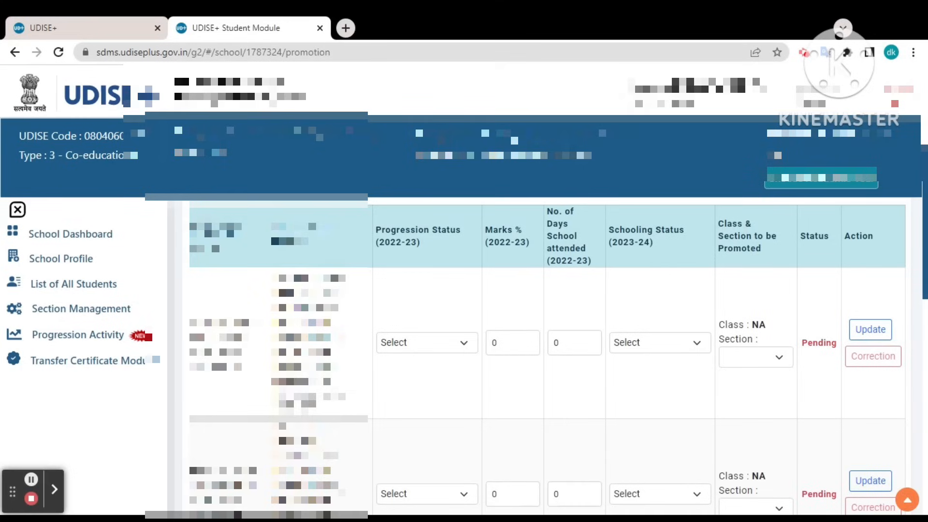
pyautogui.scroll(-2, 625, 332)
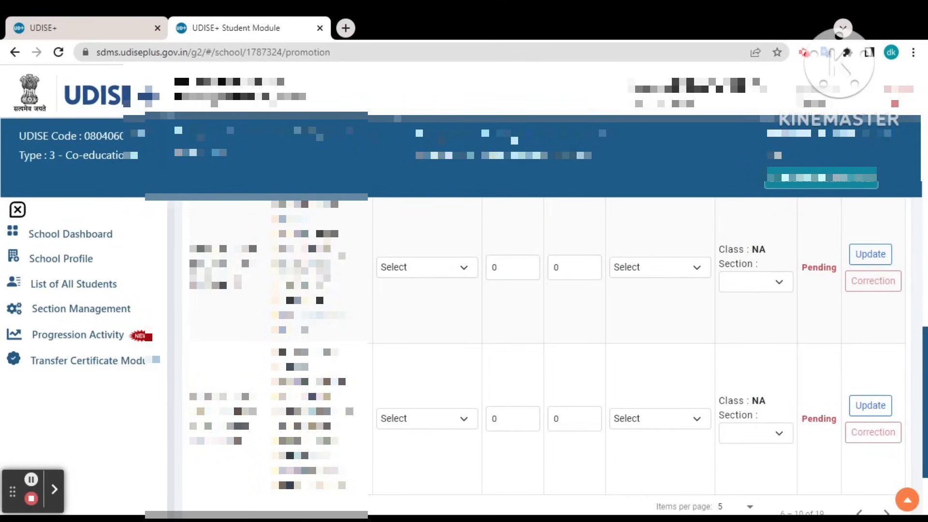
pyautogui.click(410, 269)
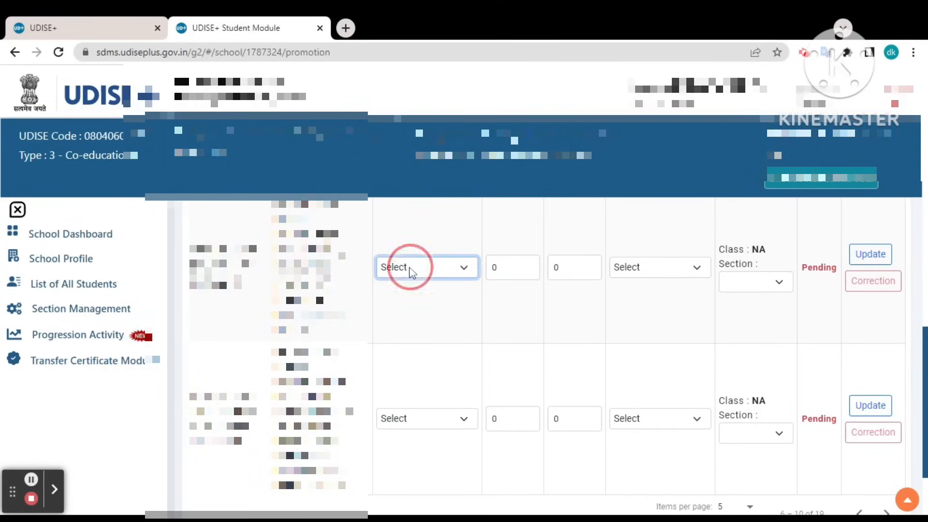
pyautogui.click(415, 300)
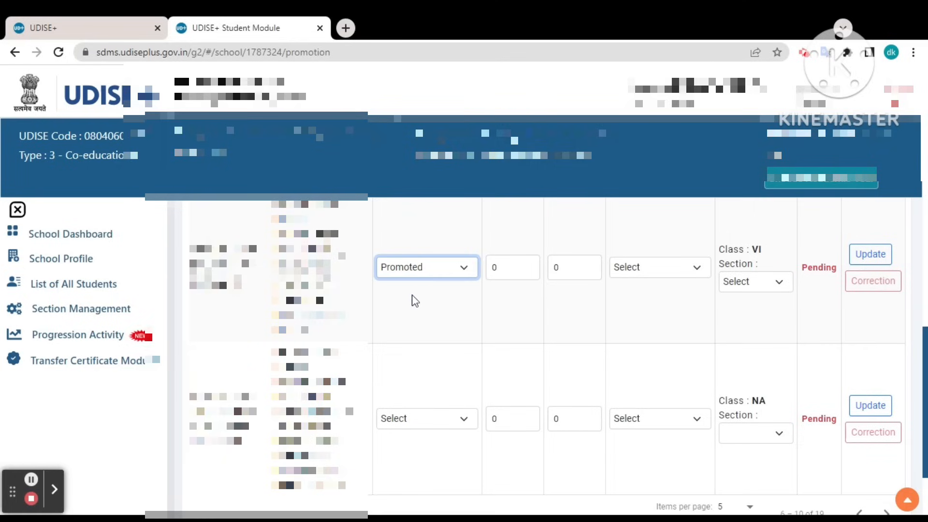
# Enter 65 as that student's 2022-23 marks percentage and 181 as the number of days school was attended
pyautogui.click(508, 267)
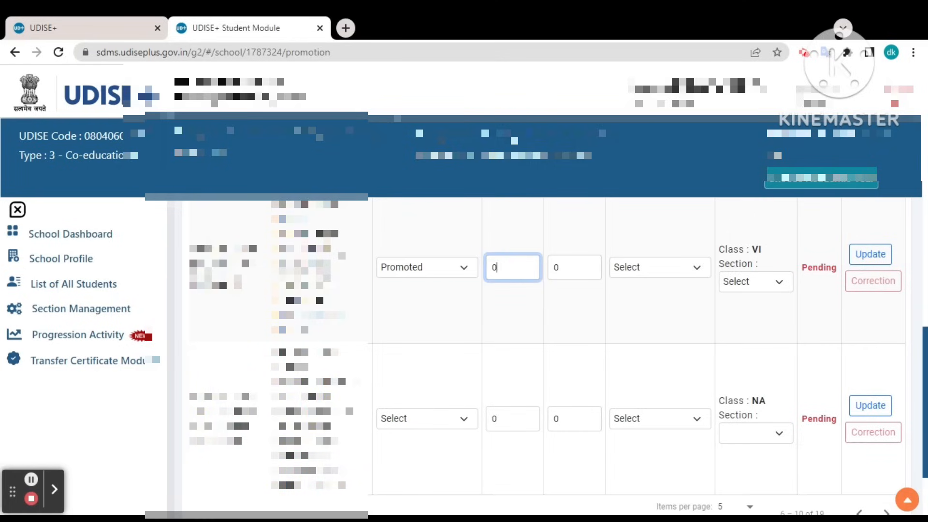
pyautogui.press('BackSpace')
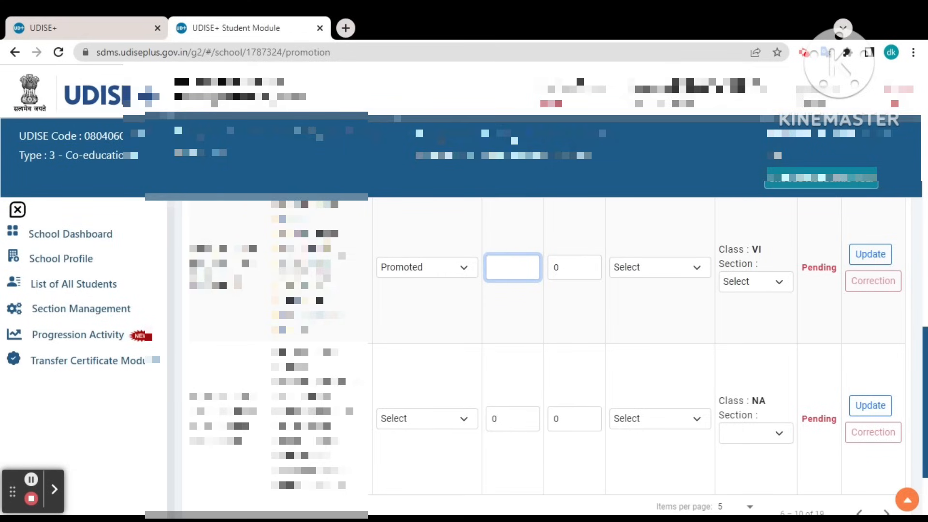
pyautogui.write('65')
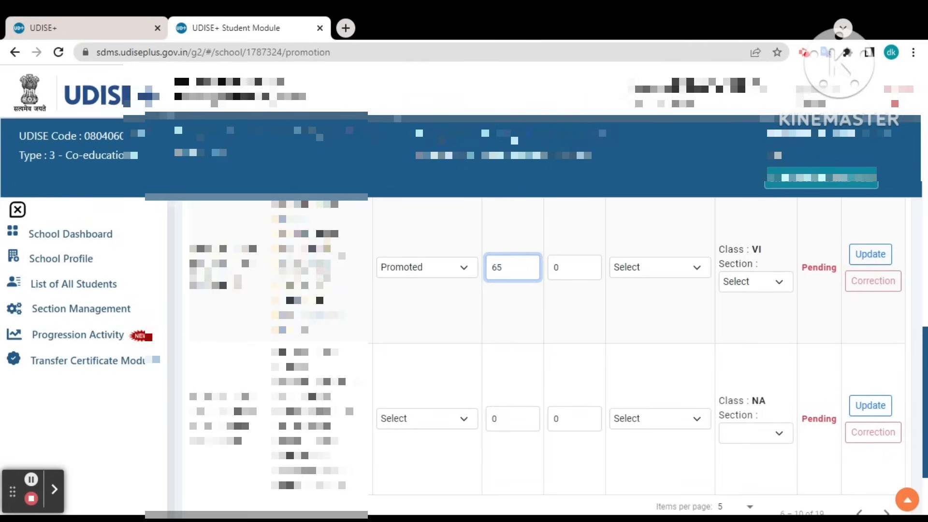
pyautogui.click(571, 269)
pyautogui.press('BackSpace')
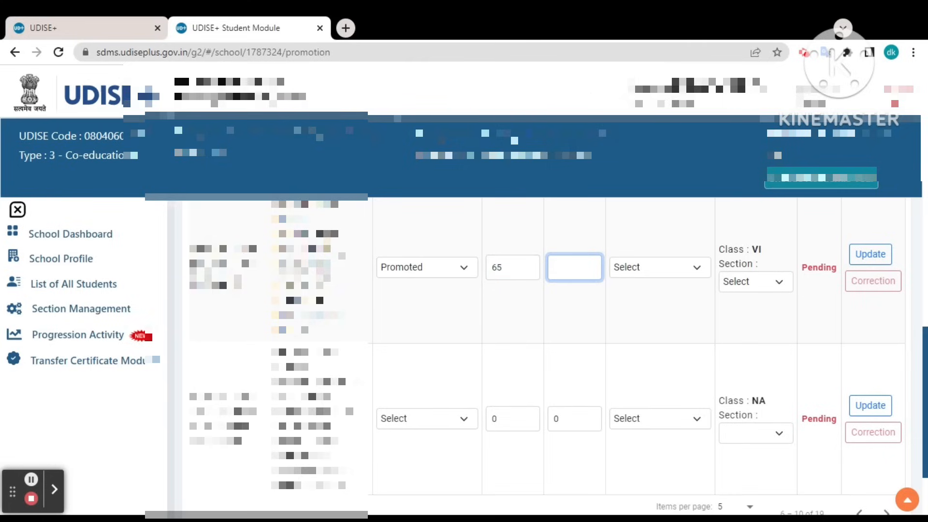
pyautogui.write('181')
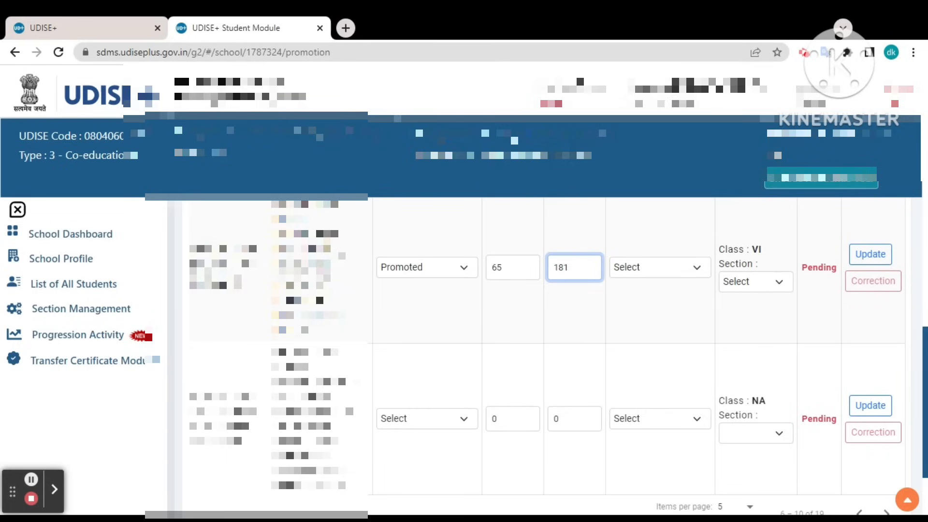
# Set that student's 2023-24 schooling status to Left School with TC and save the student's update
pyautogui.click(691, 270)
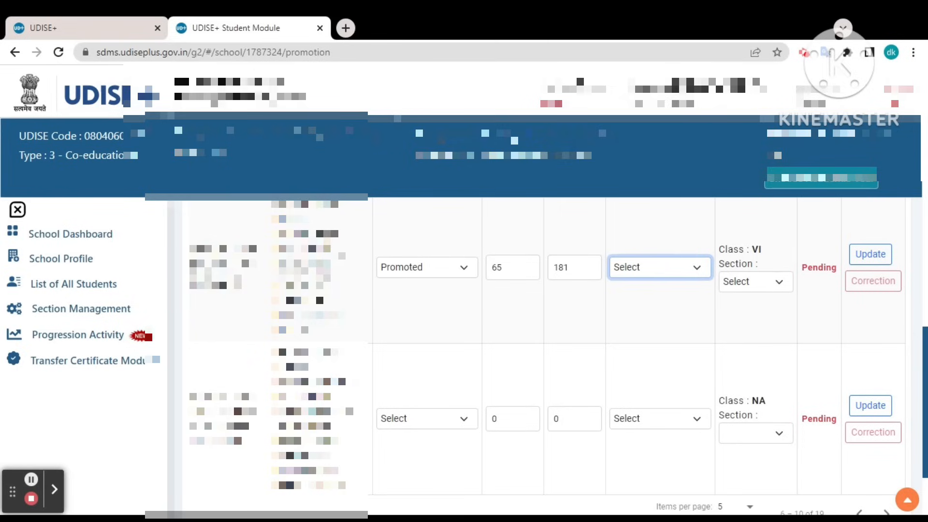
pyautogui.click(660, 311)
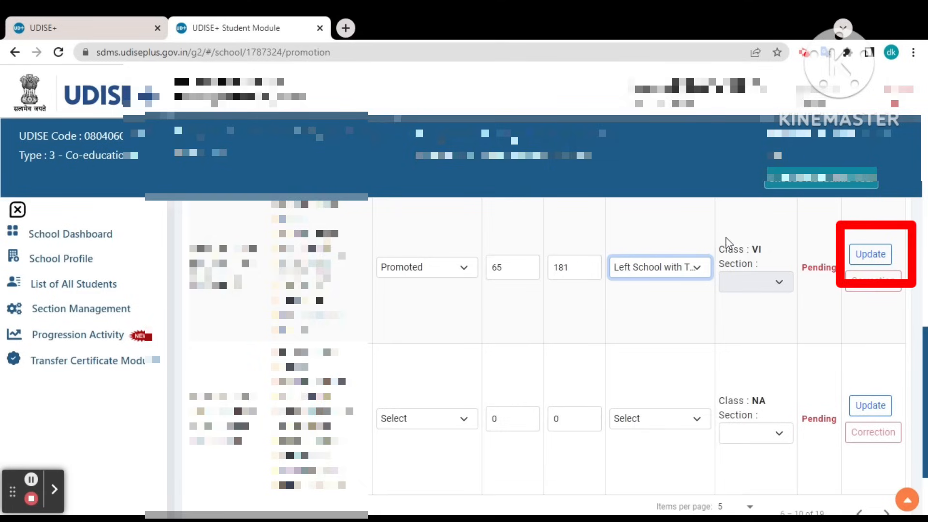
pyautogui.click(874, 254)
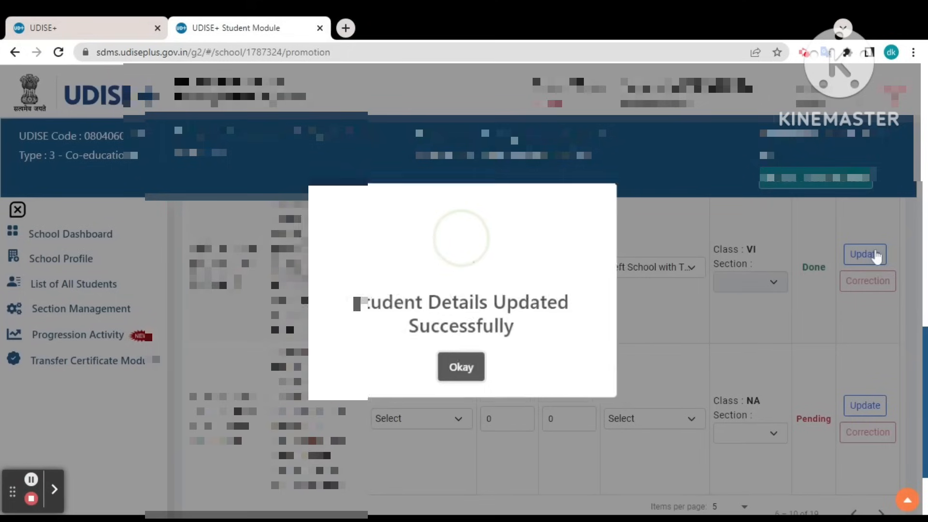
pyautogui.click(461, 370)
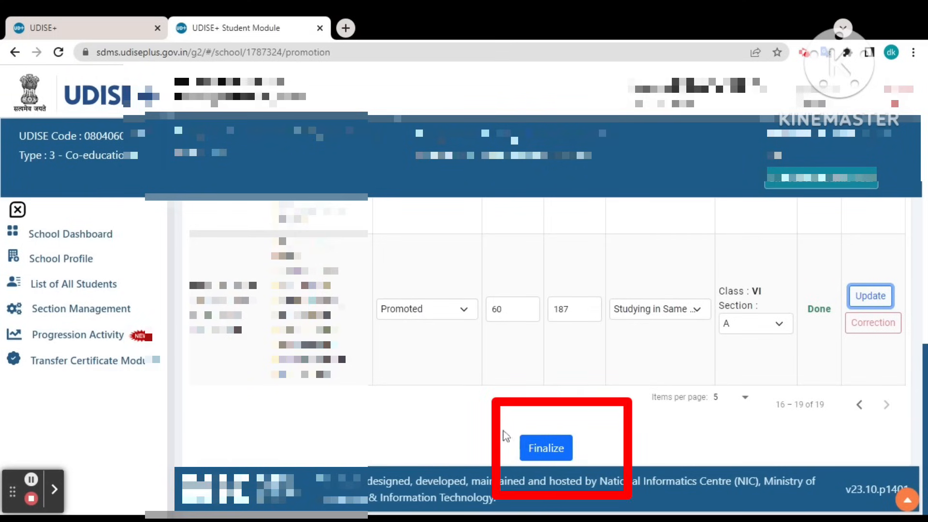
# Finalize and confirm the promotion activity for all students of Class V, Section A
pyautogui.click(542, 449)
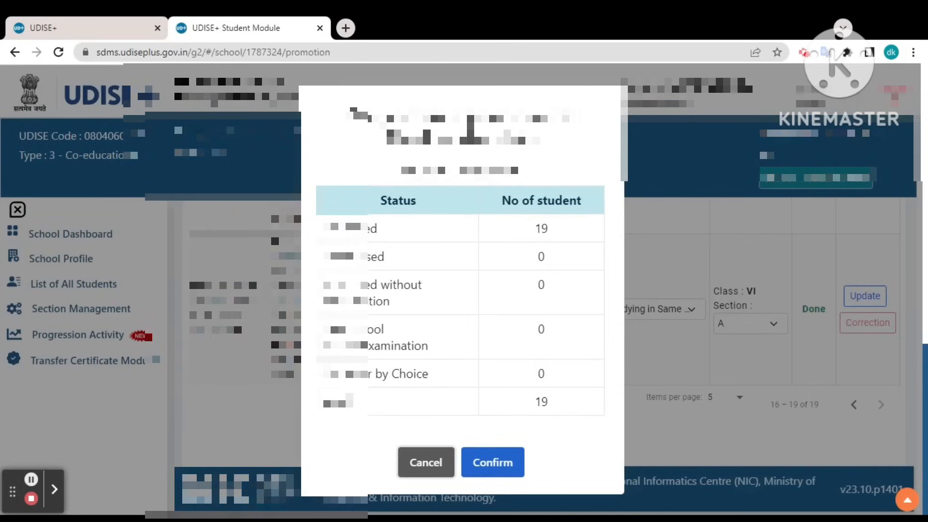
pyautogui.click(491, 462)
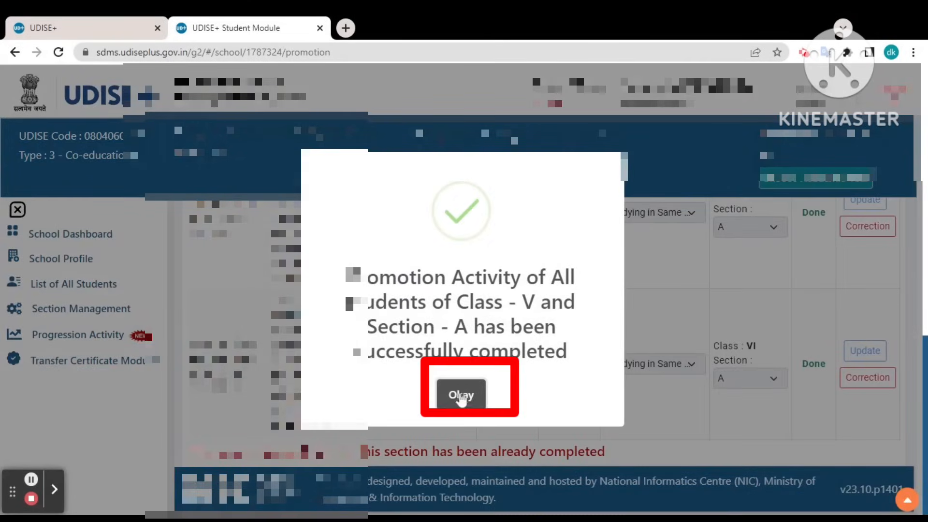
pyautogui.click(459, 396)
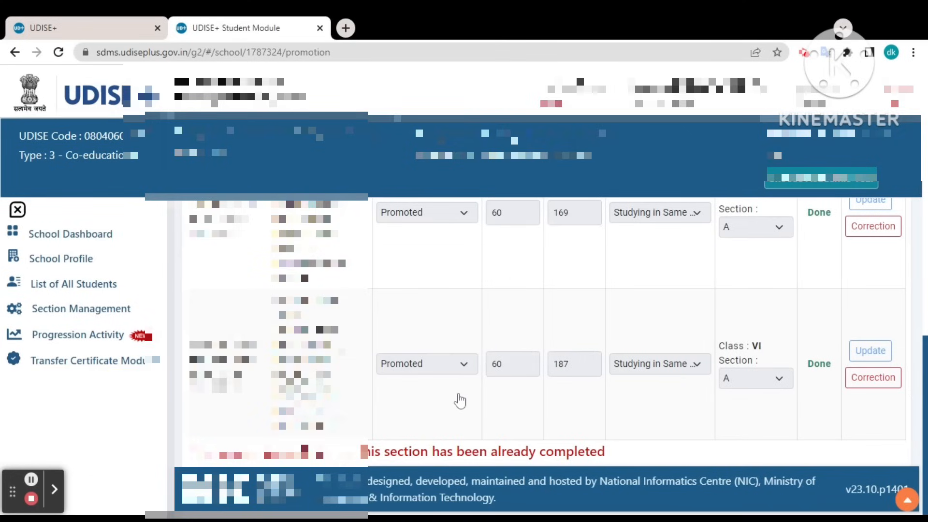
# List the students of Class VIII, Section A who are eligible for promotion
pyautogui.scroll(15, 438, 386)
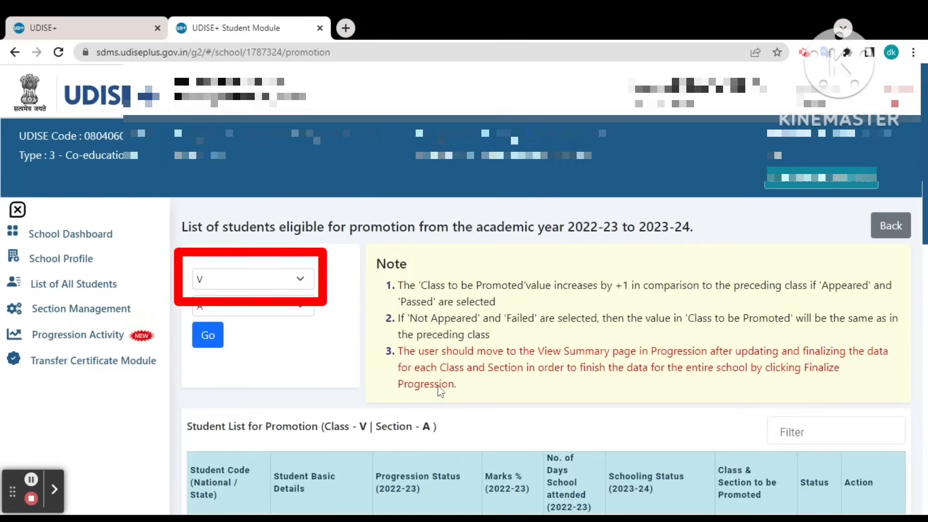
pyautogui.click(289, 280)
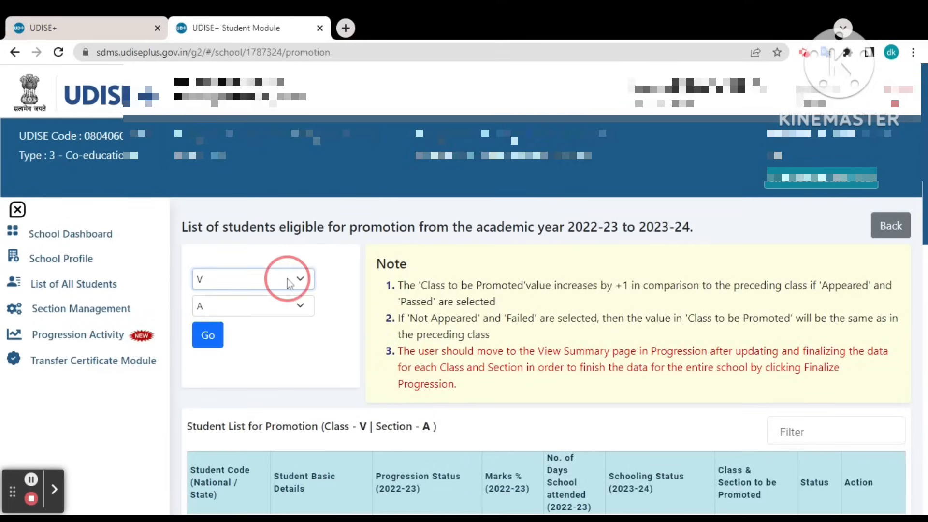
pyautogui.click(228, 413)
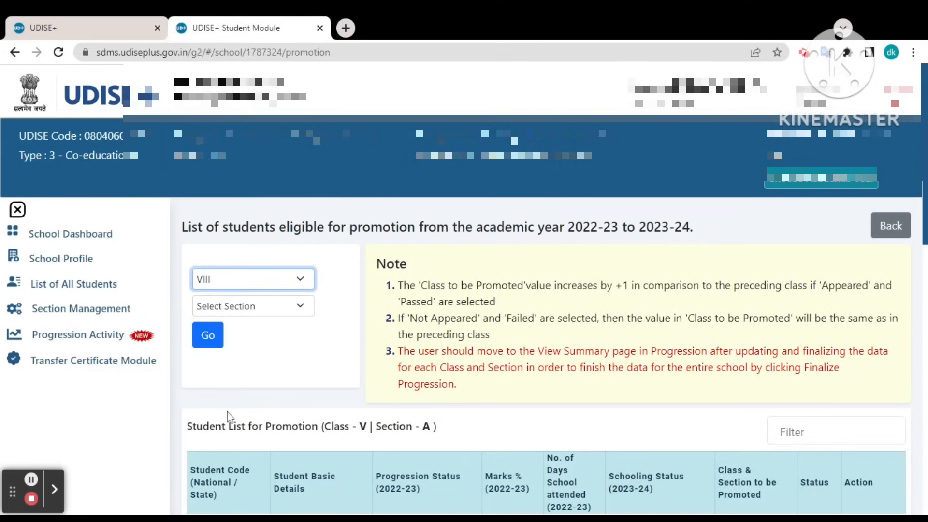
pyautogui.click(224, 316)
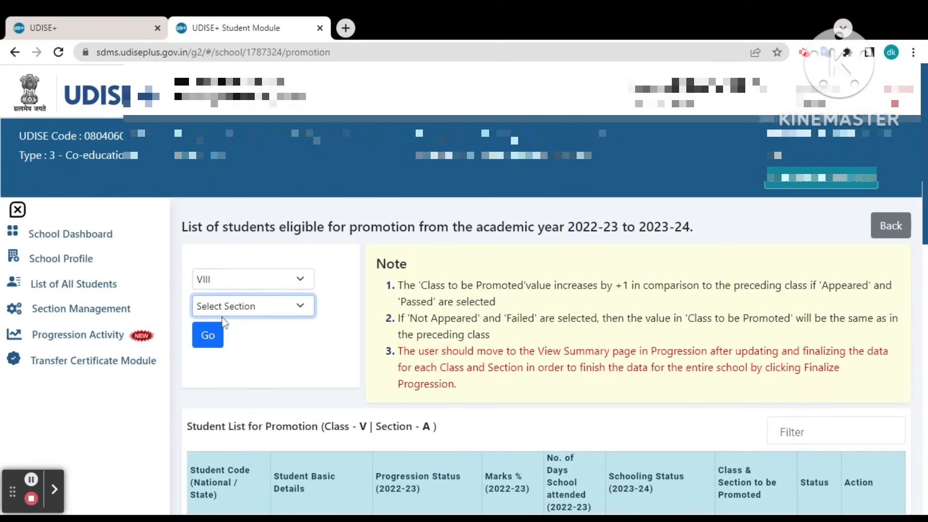
pyautogui.click(211, 341)
pyautogui.click(211, 341)
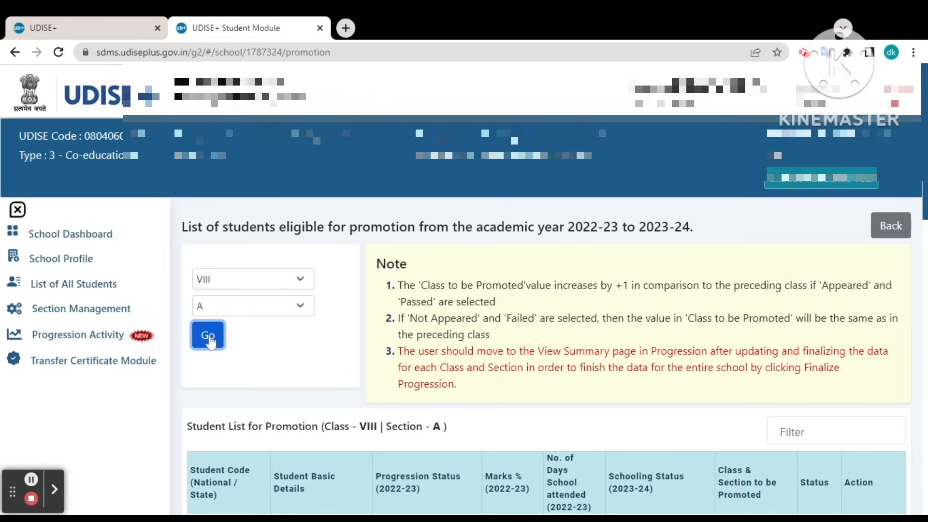
pyautogui.scroll(-2, 210, 340)
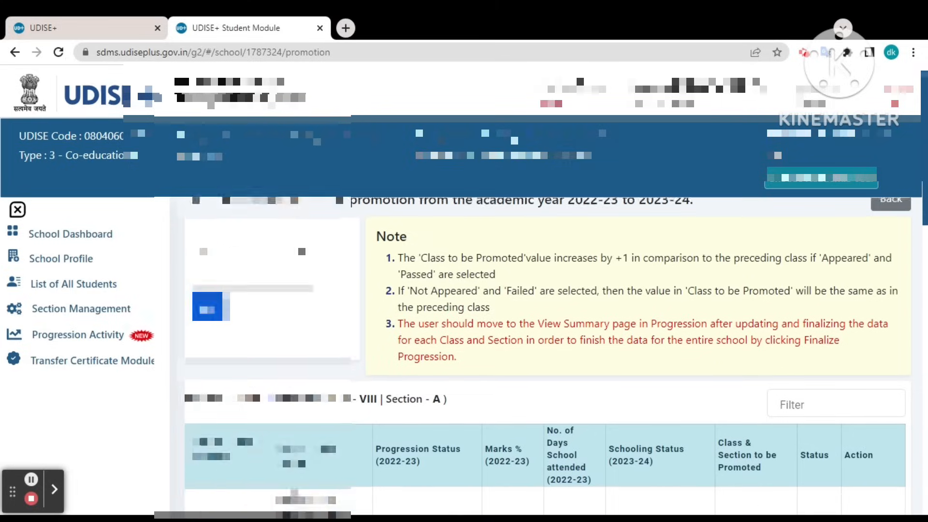
# For the first Class VIII student, set the 2022-23 progression status to Promoted, marks to 85 percent and days attended to 170
pyautogui.scroll(-3, 556, 358)
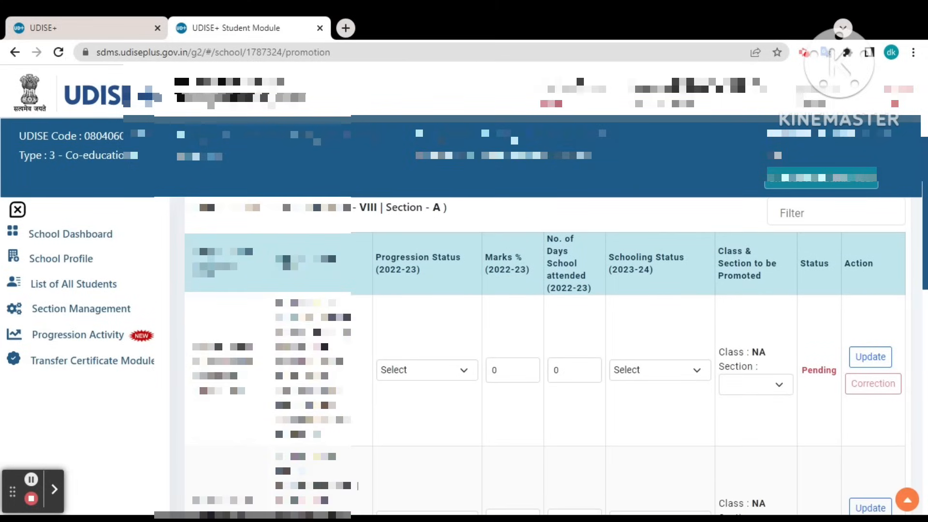
pyautogui.click(442, 375)
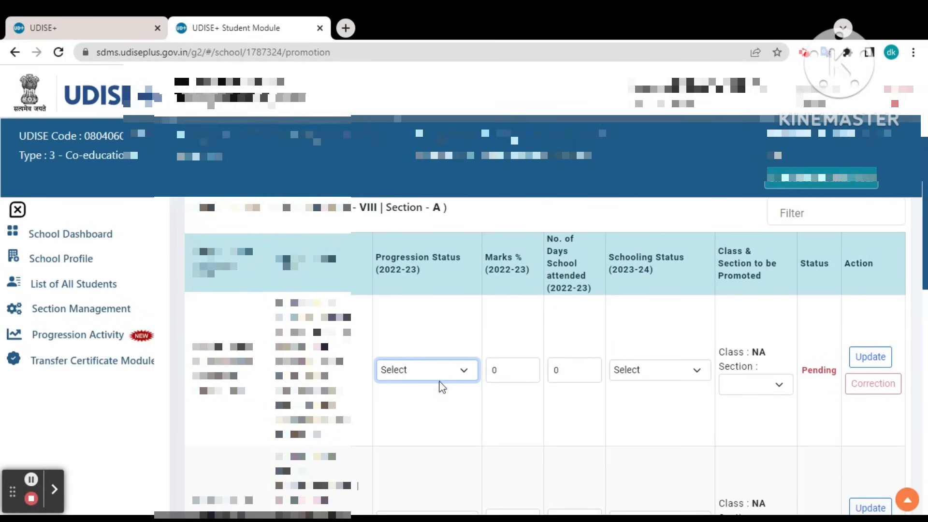
pyautogui.click(435, 407)
pyautogui.press('Tab')
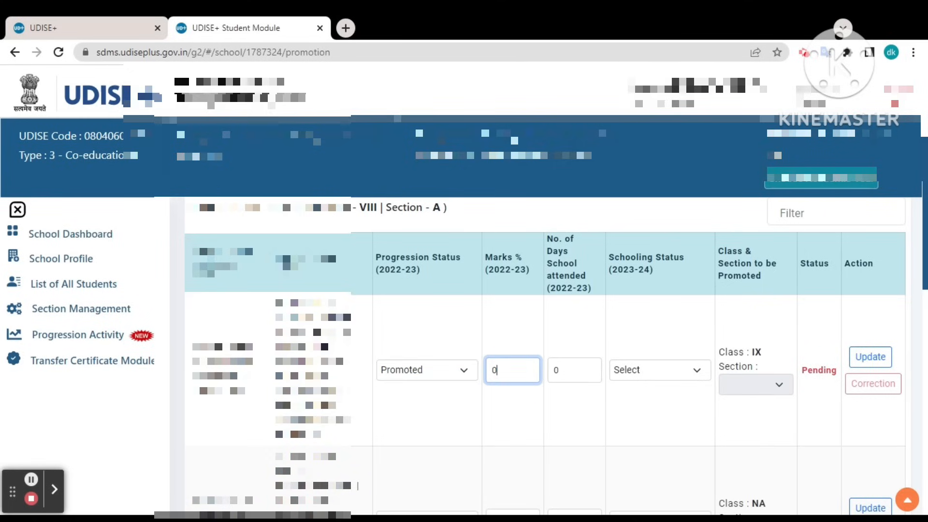
pyautogui.press('BackSpace')
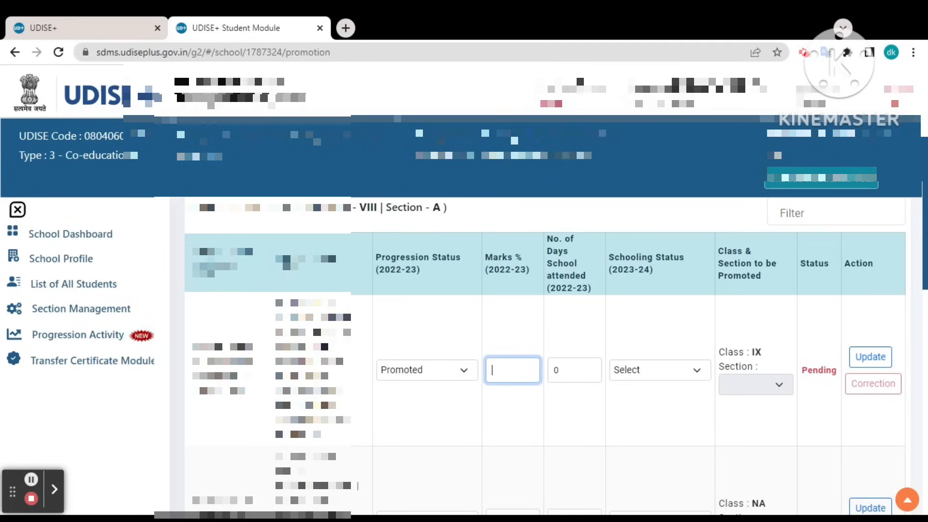
pyautogui.write('85')
pyautogui.click(572, 371)
pyautogui.press('BackSpace')
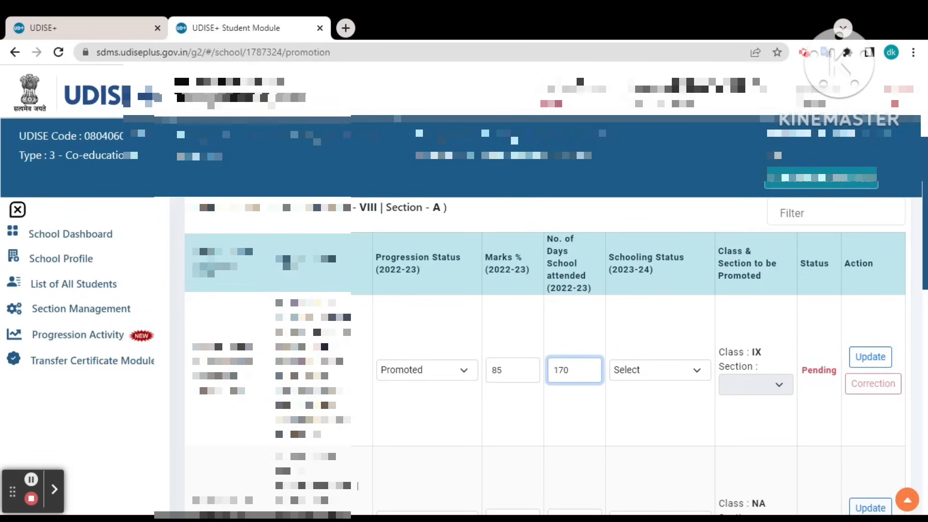
# Set the first student's 2023-24 schooling status to Left School with TC and save the update
pyautogui.click(642, 380)
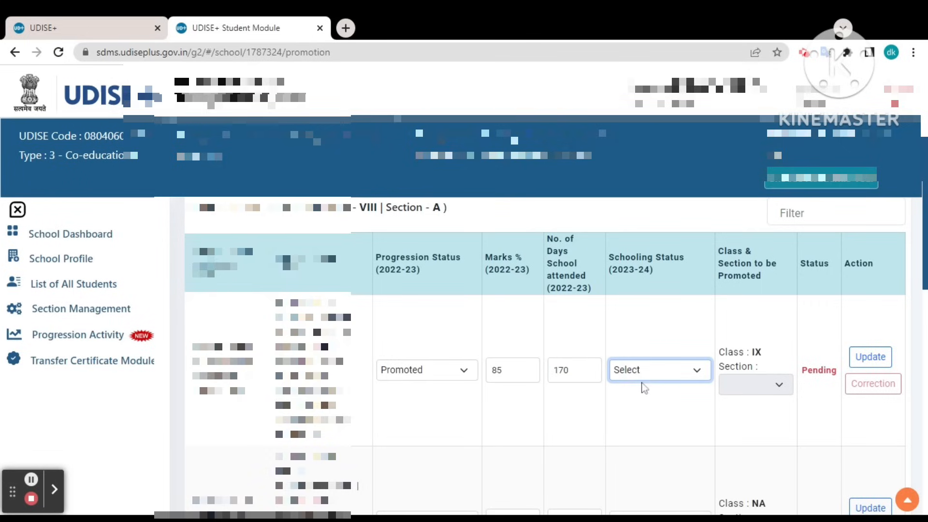
pyautogui.click(644, 388)
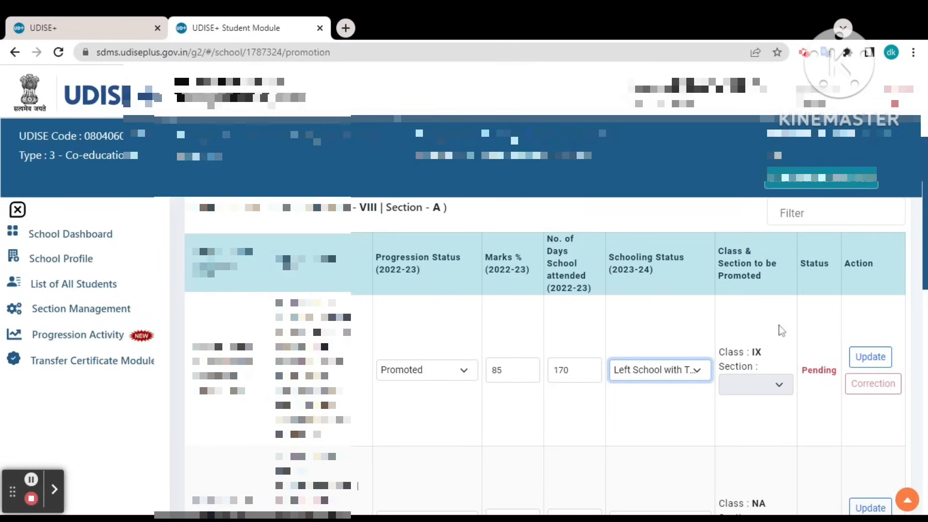
pyautogui.click(874, 360)
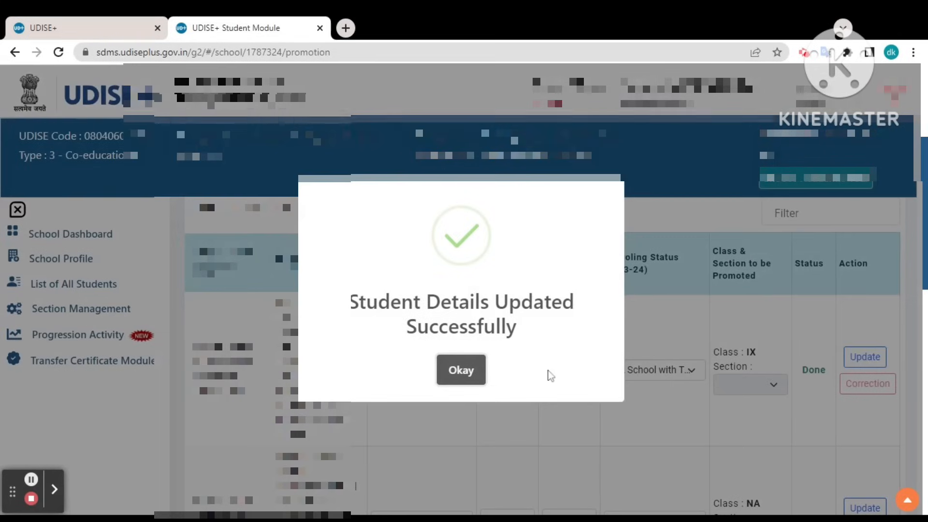
pyautogui.click(460, 376)
# Finalize and confirm the promotion activity for all students of Class VIII, Section A
pyautogui.scroll(-2, 462, 379)
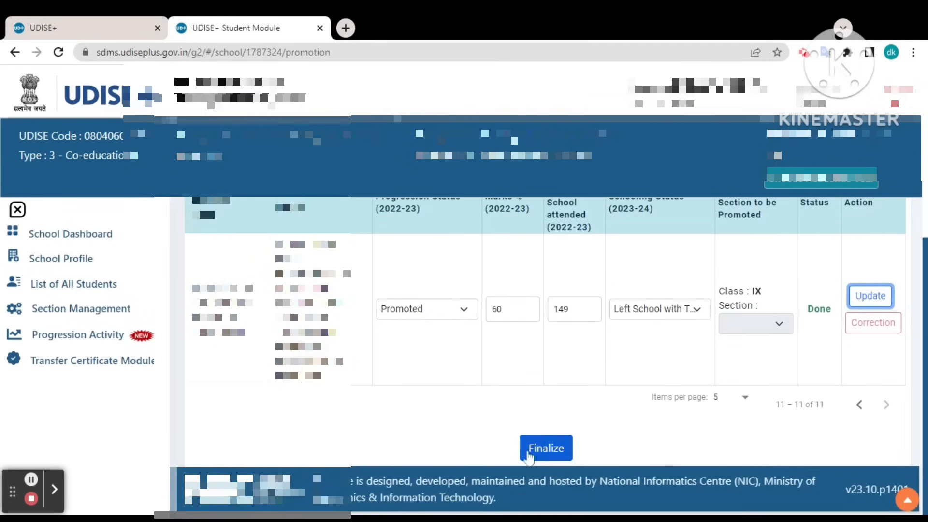
pyautogui.click(539, 447)
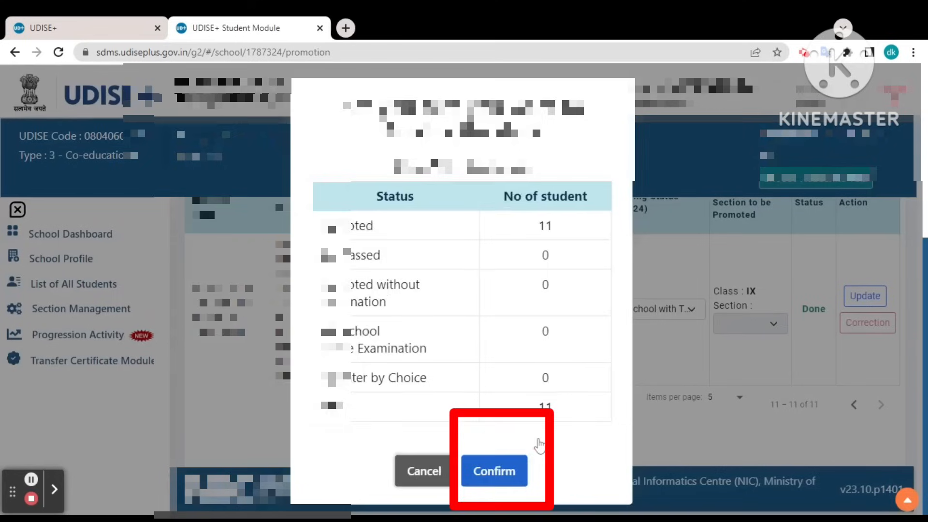
pyautogui.click(494, 463)
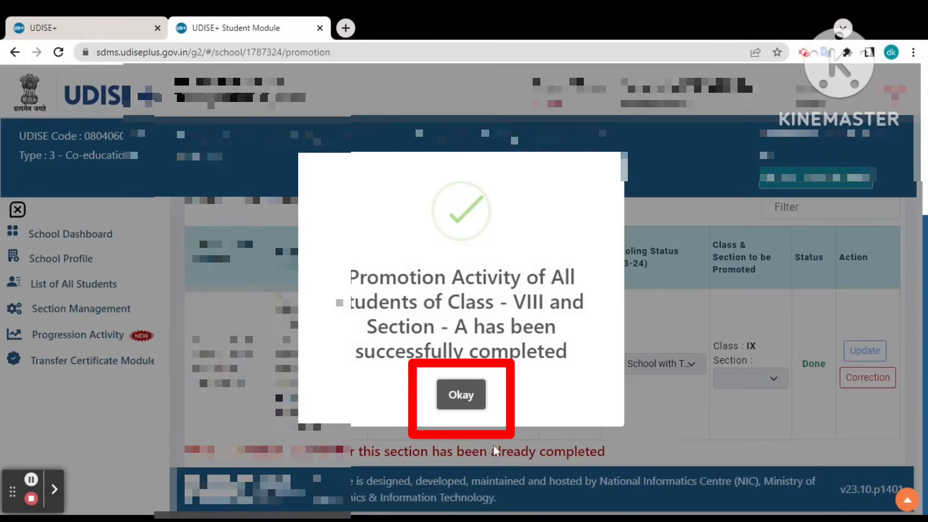
pyautogui.click(471, 398)
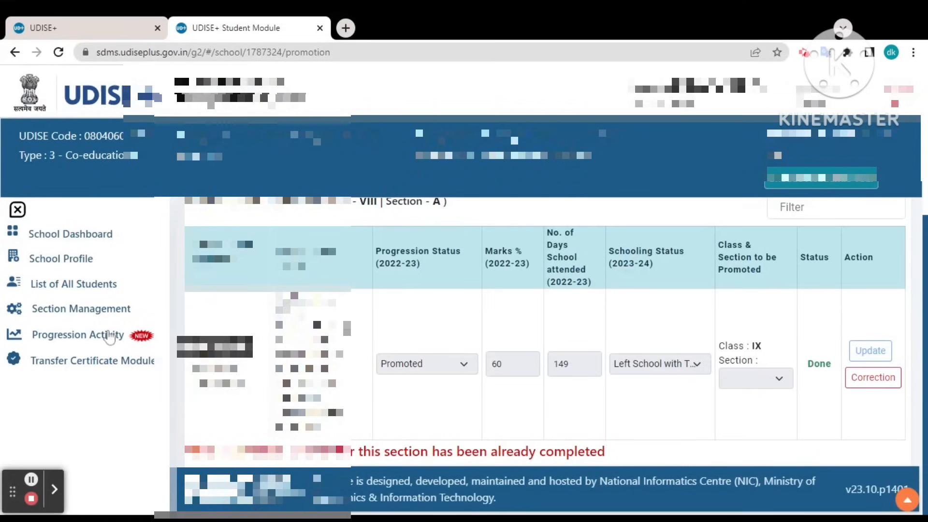
# Open the Progression Module summary and check the pending count and each student's promotion details and schooling status
pyautogui.click(110, 335)
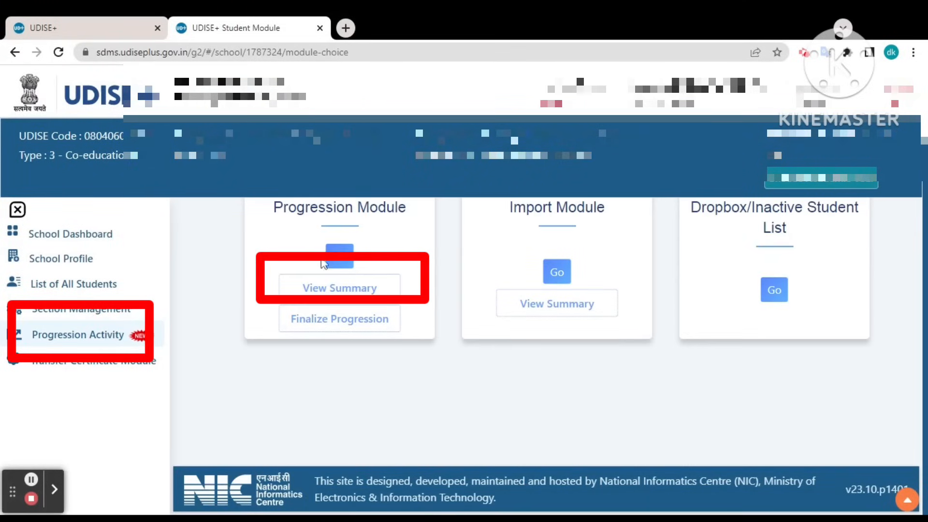
pyautogui.click(326, 288)
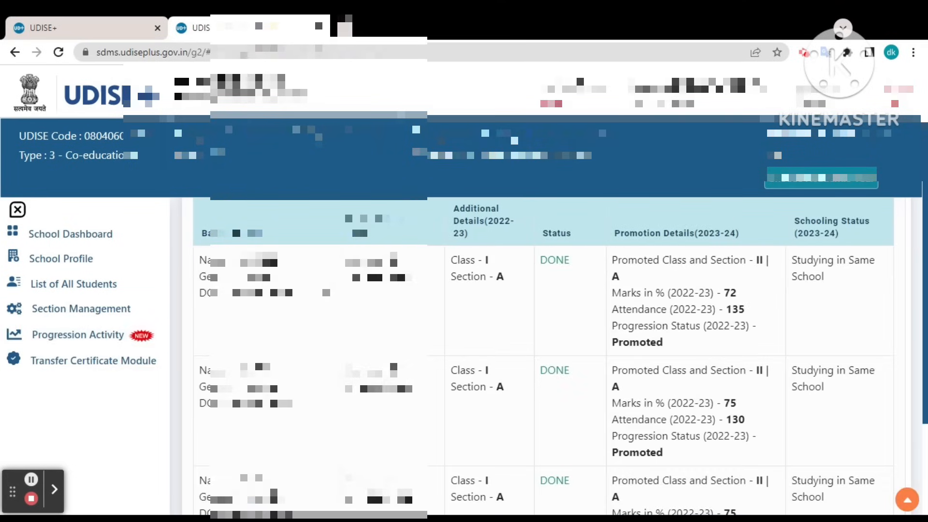
pyautogui.scroll(-3, 556, 358)
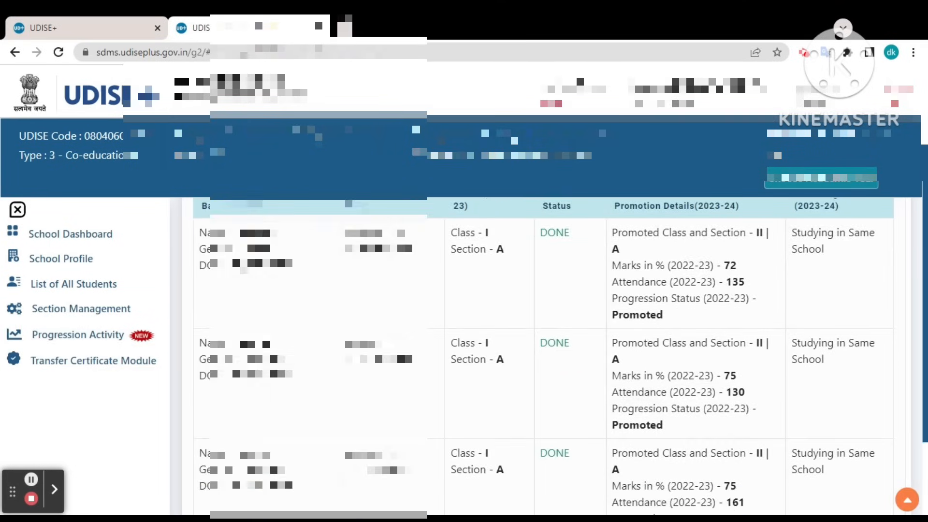
pyautogui.scroll(5, 550, 358)
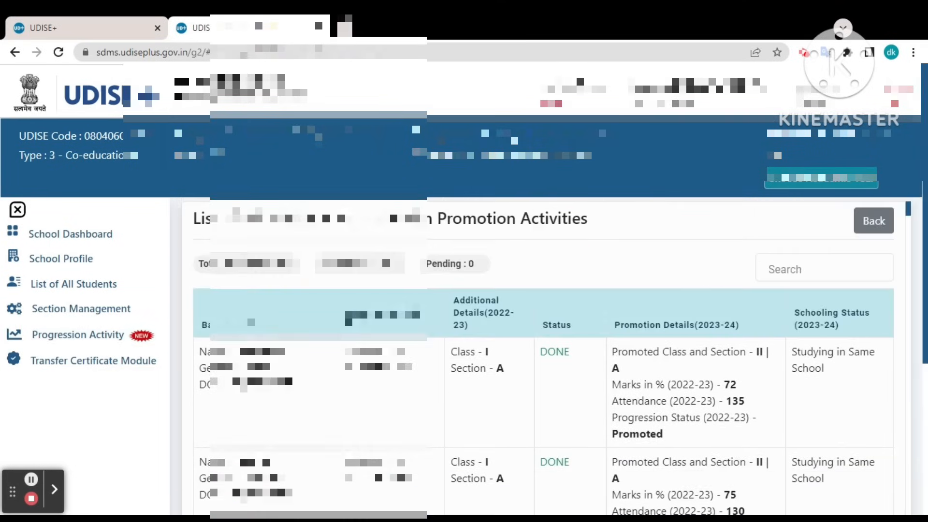
pyautogui.scroll(-5, 549, 357)
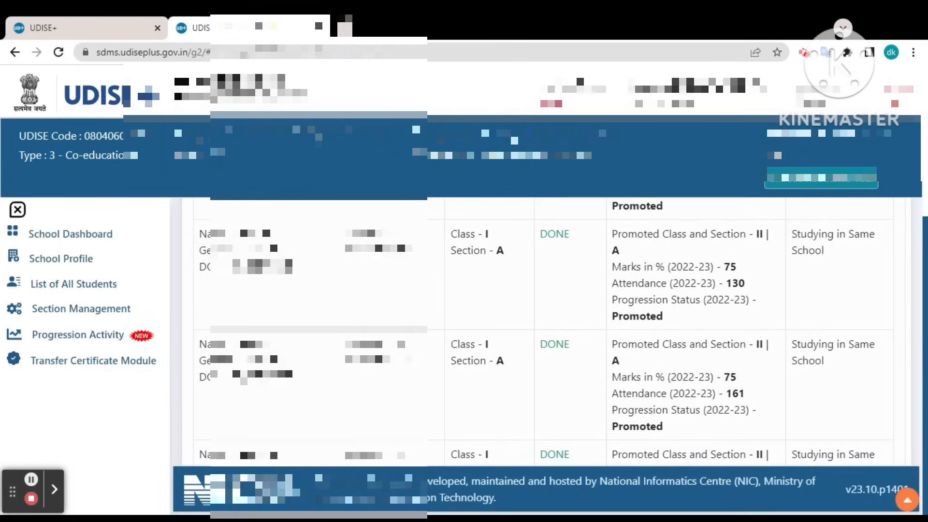
pyautogui.scroll(5, 550, 358)
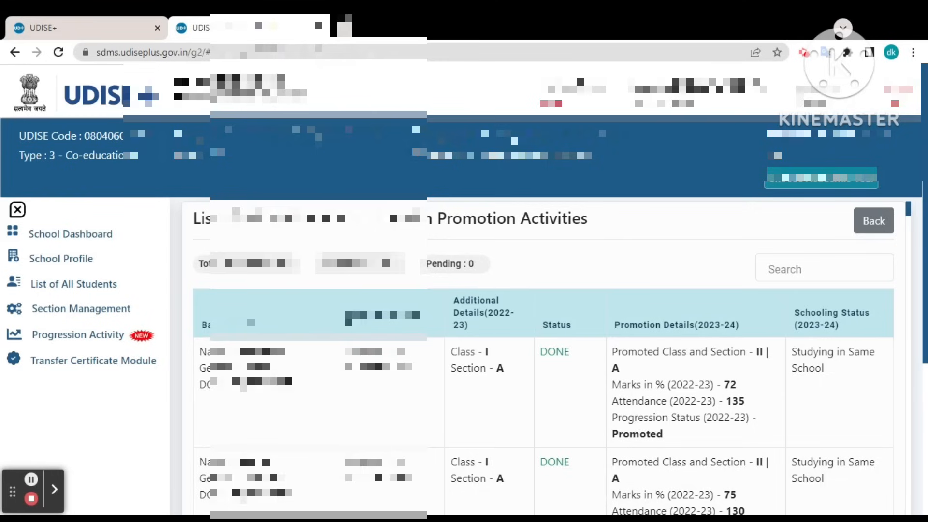
pyautogui.scroll(-5, 549, 358)
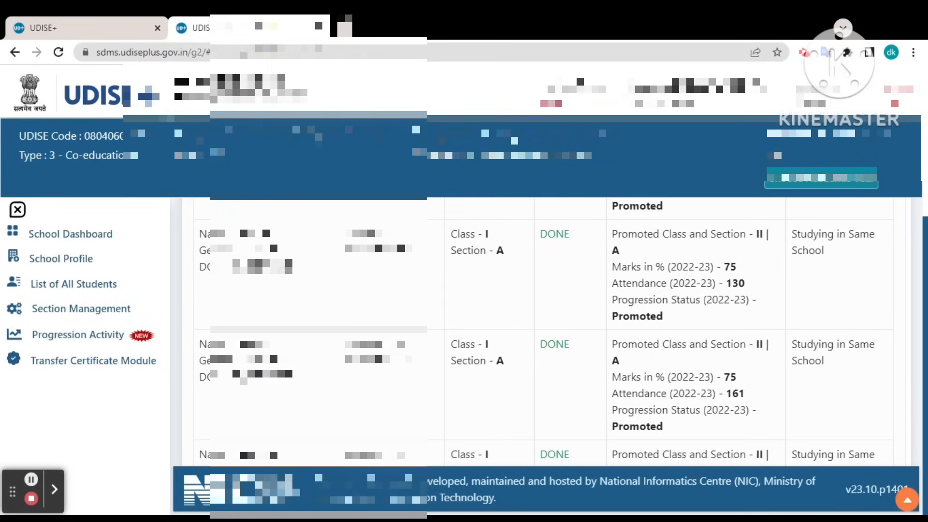
pyautogui.scroll(5, 550, 359)
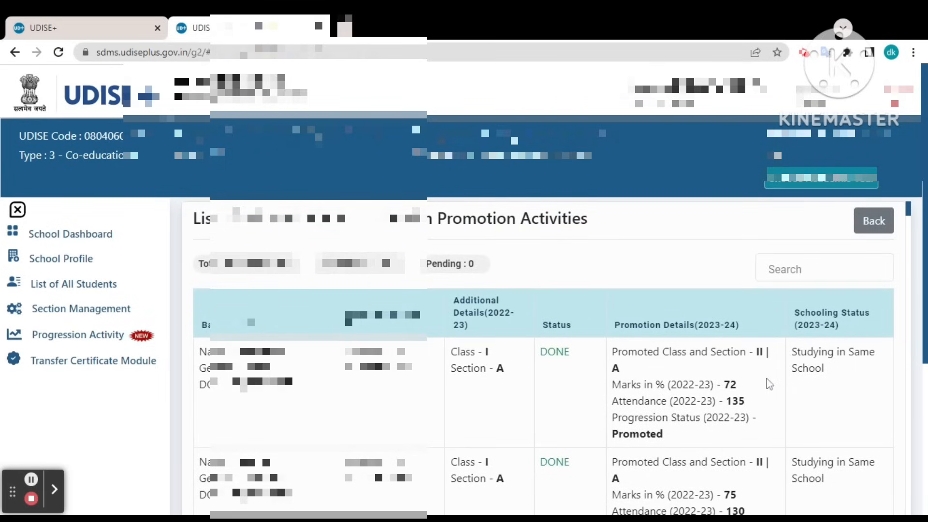
# Review the conditions for finalizing the 2022-23 progression, and go back without submitting the declaration
pyautogui.click(110, 336)
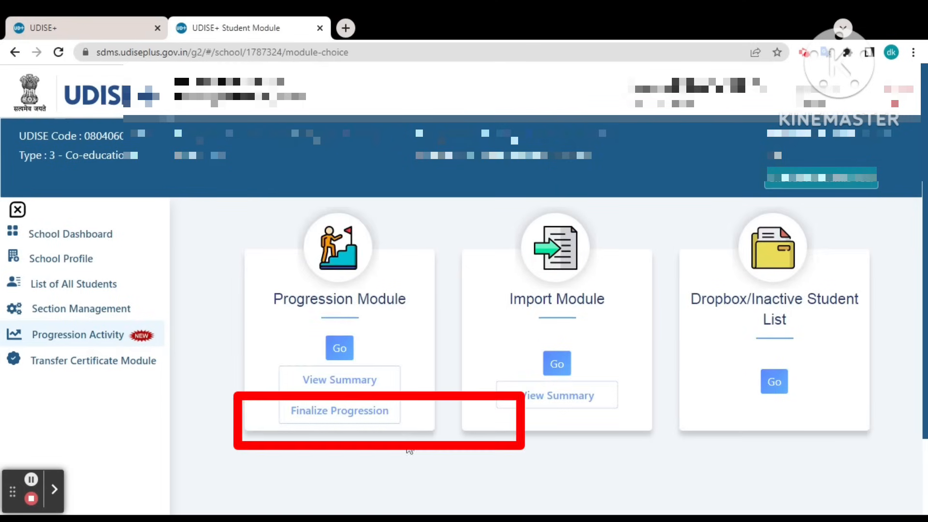
pyautogui.click(338, 412)
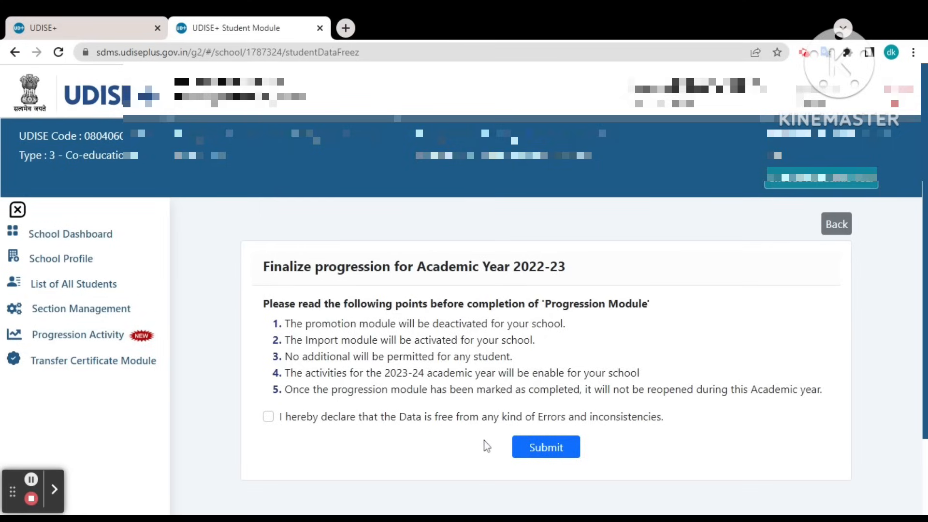
pyautogui.click(836, 223)
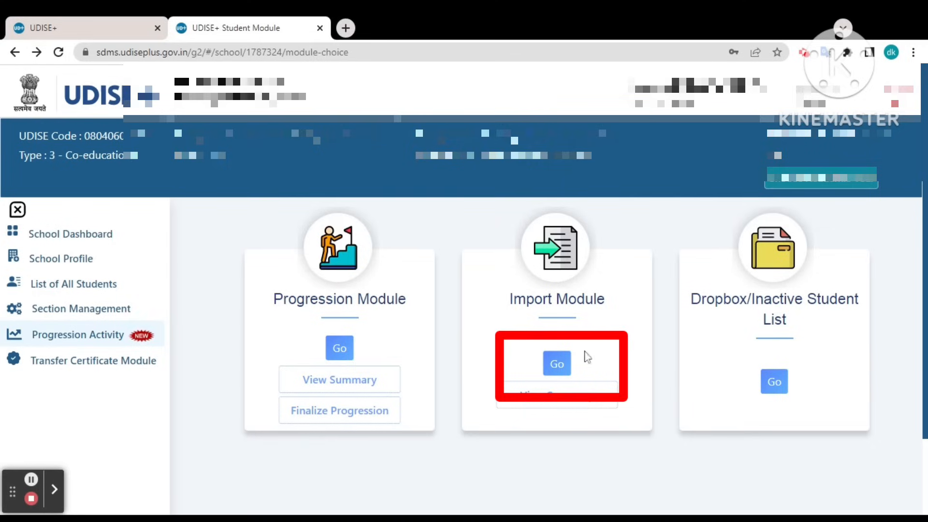
# In the Import Module, look up the student's national code using the Aadhaar number and year of birth, and select the code found
pyautogui.click(558, 363)
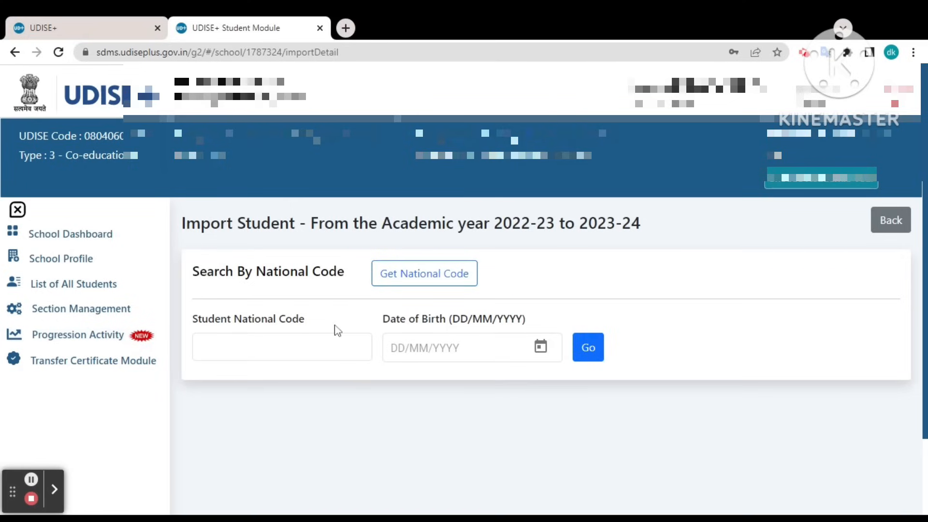
pyautogui.click(233, 346)
pyautogui.click(394, 353)
pyautogui.click(409, 279)
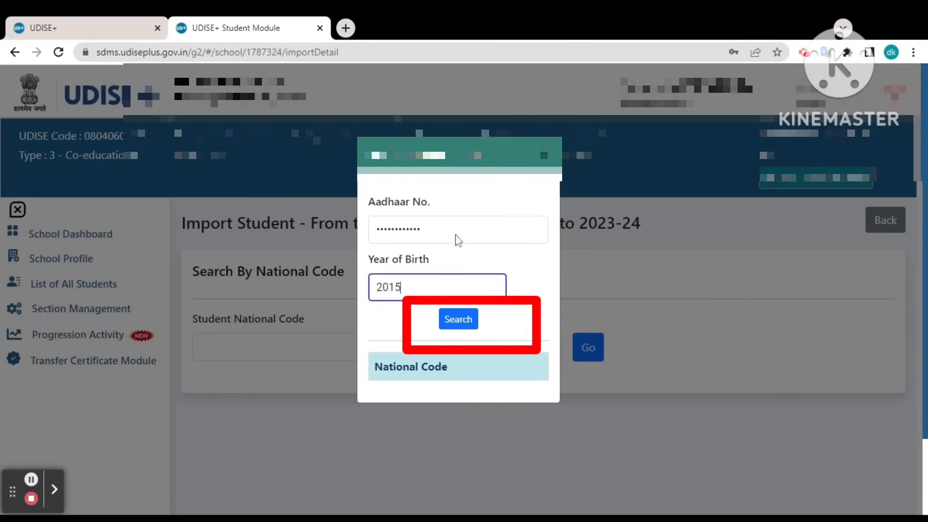
pyautogui.click(452, 319)
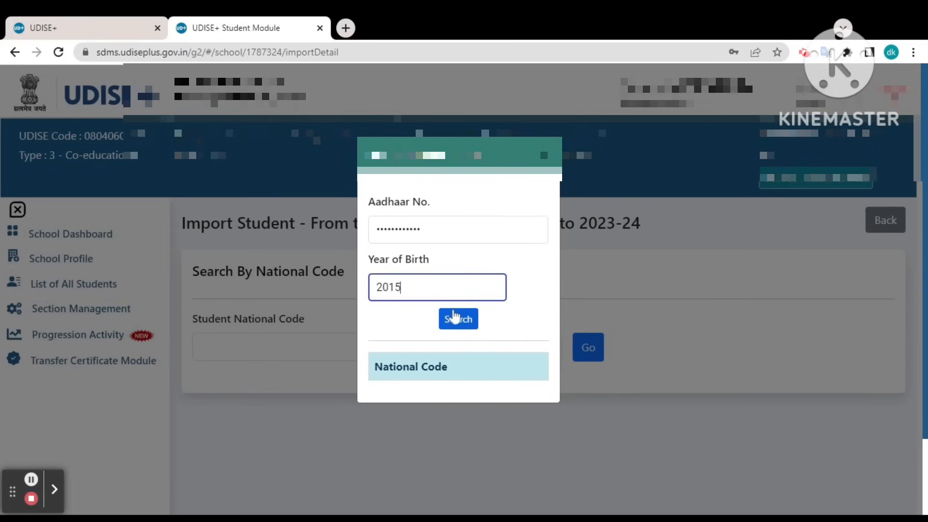
pyautogui.click(455, 319)
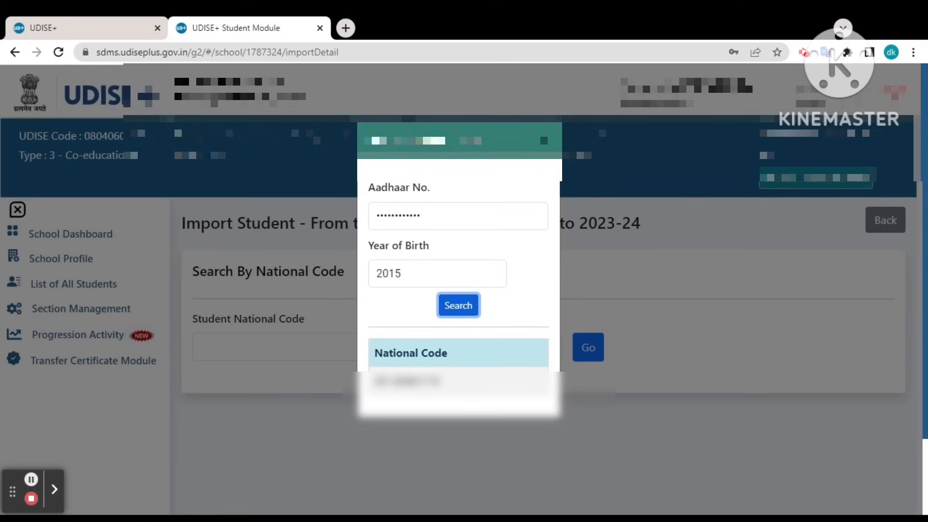
pyautogui.moveTo(399, 381)
pyautogui.mouseDown()
pyautogui.moveTo(445, 379)
pyautogui.moveTo(379, 383)
pyautogui.moveTo(401, 382)
pyautogui.mouseUp()
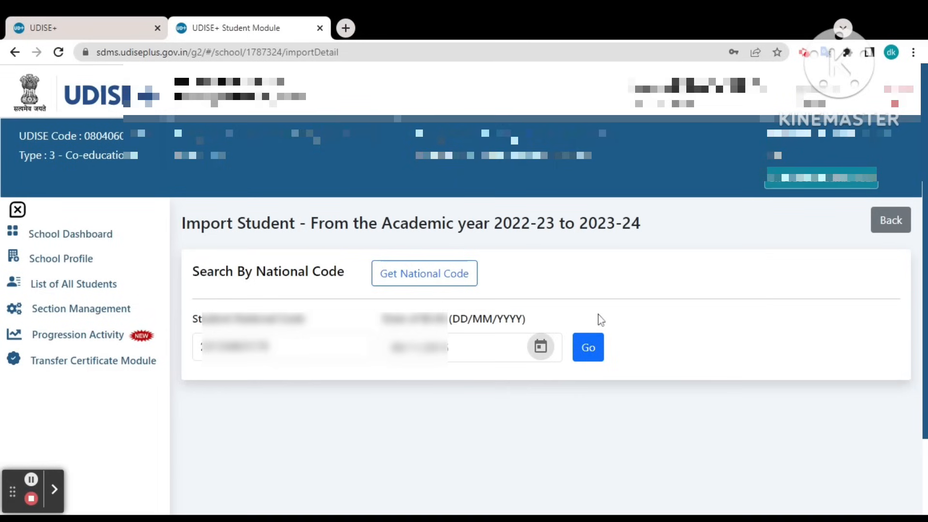
pyautogui.hotkey('alt', 'd')
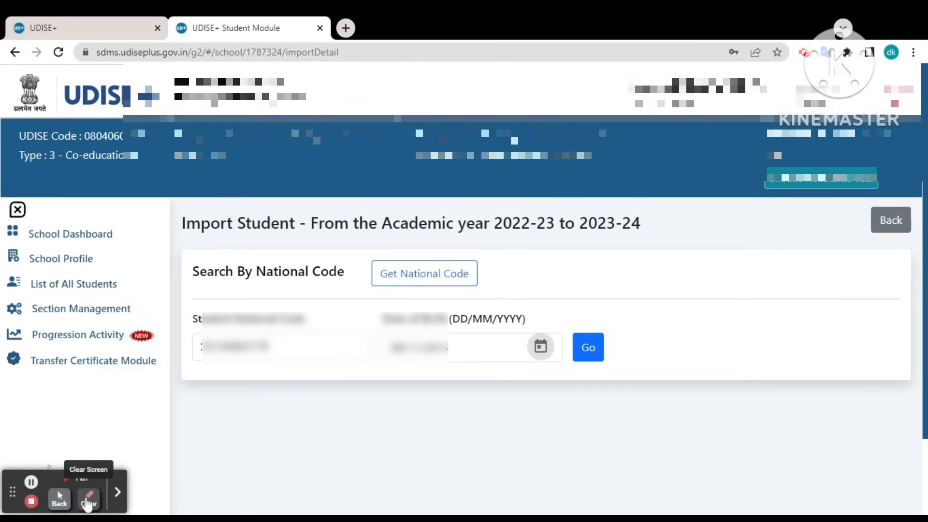
pyautogui.click(59, 497)
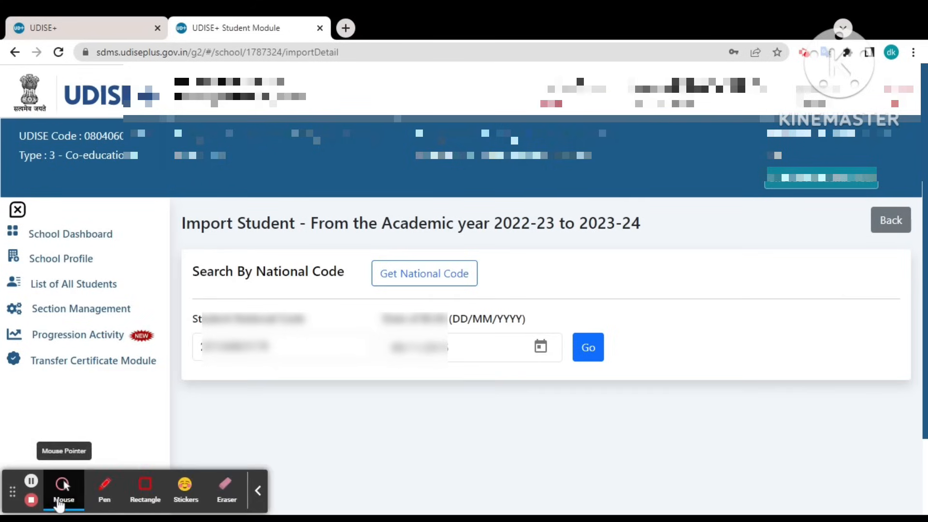
pyautogui.click(260, 493)
# Search for the student to import by national code and date of birth, and examine the student's details and 2022-23 progression status
pyautogui.click(539, 350)
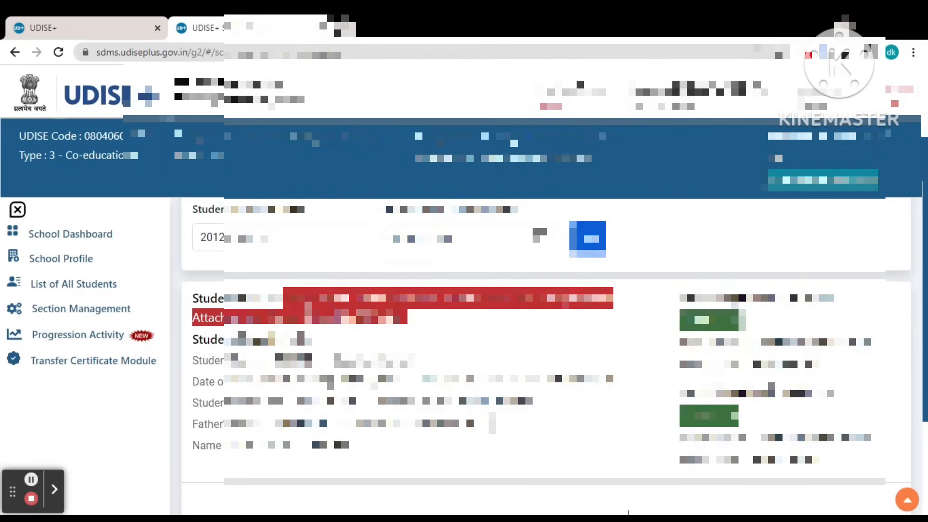
pyautogui.scroll(-2, 546, 338)
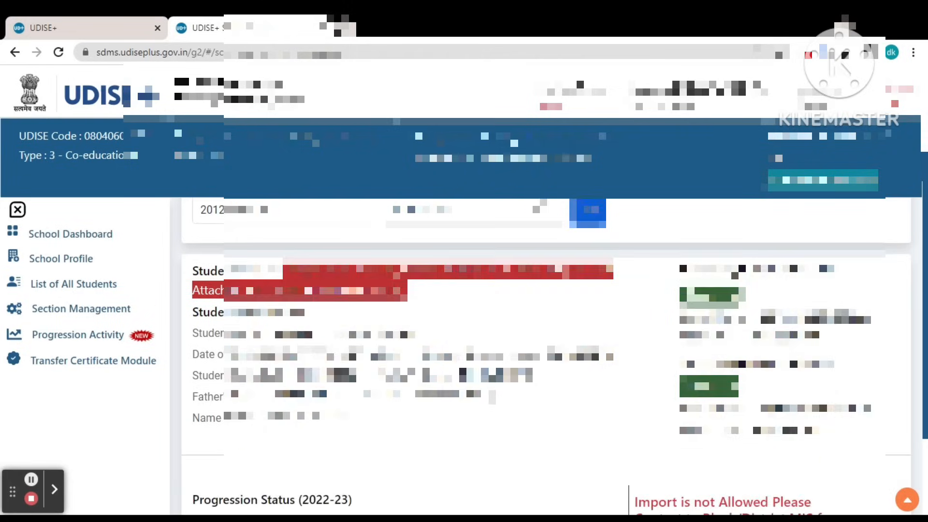
pyautogui.scroll(-1, 546, 338)
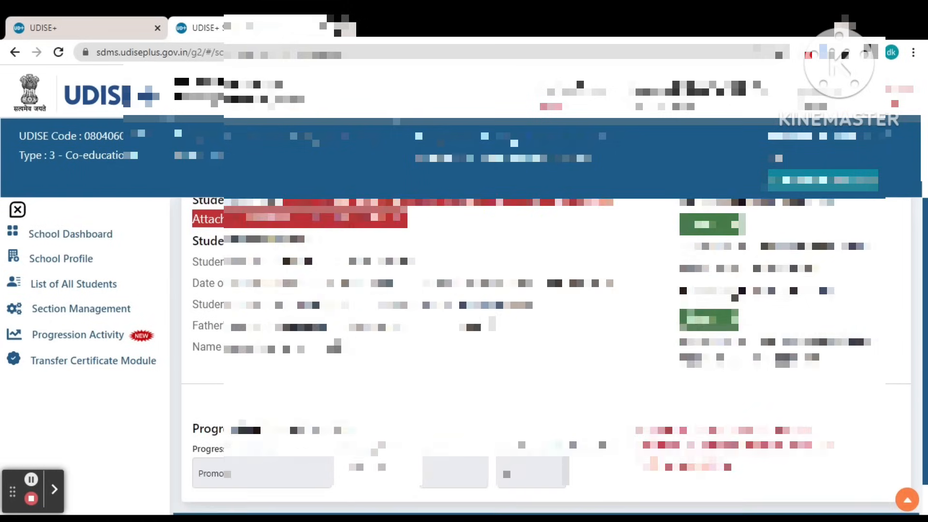
pyautogui.scroll(-1, 547, 338)
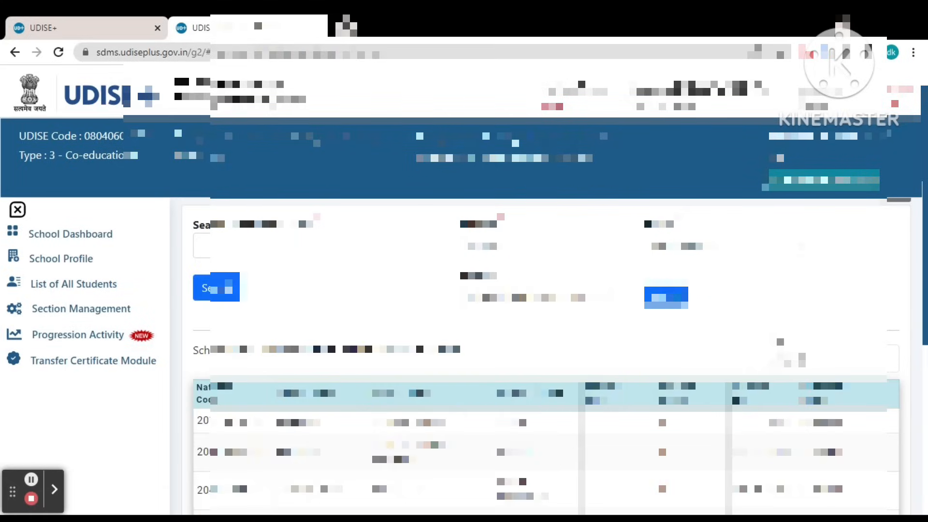
# Examine the school's records in the Dropbox/Inactive Student List
pyautogui.scroll(-4, 547, 358)
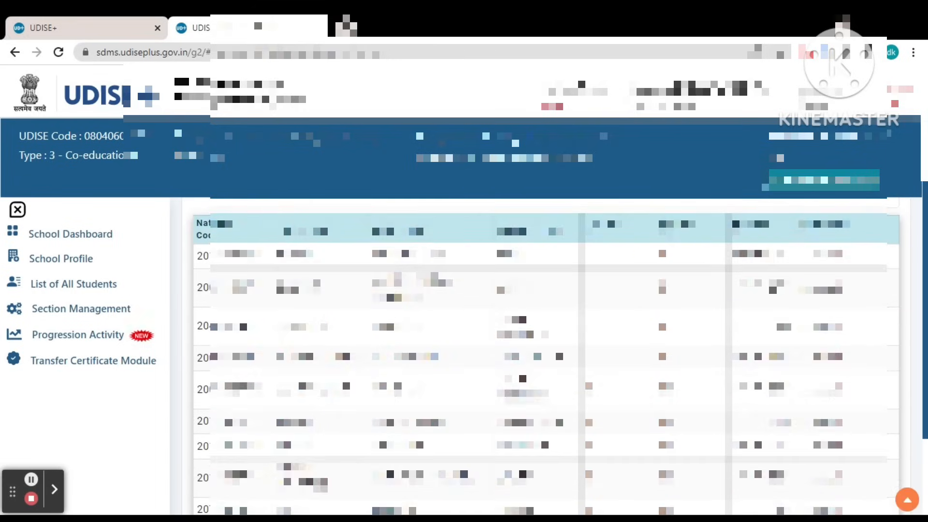
pyautogui.scroll(-3, 546, 358)
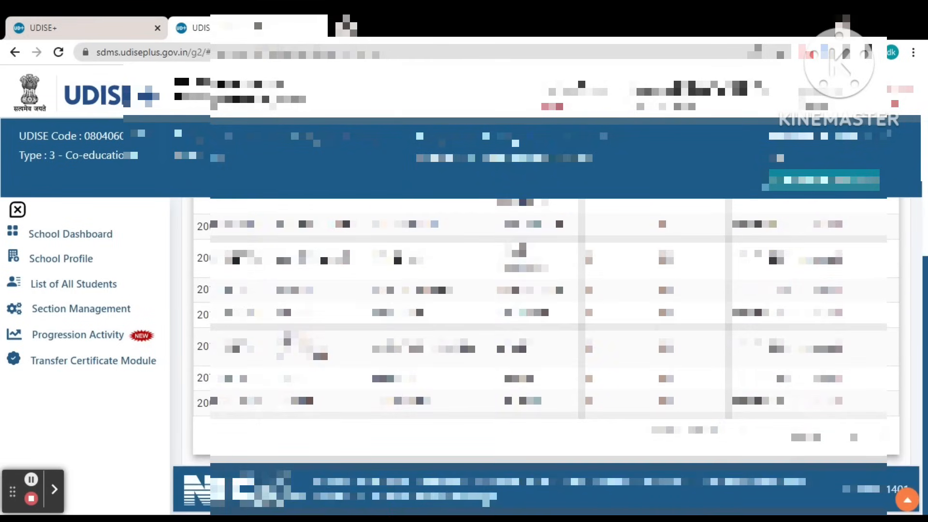
pyautogui.scroll(7, 546, 358)
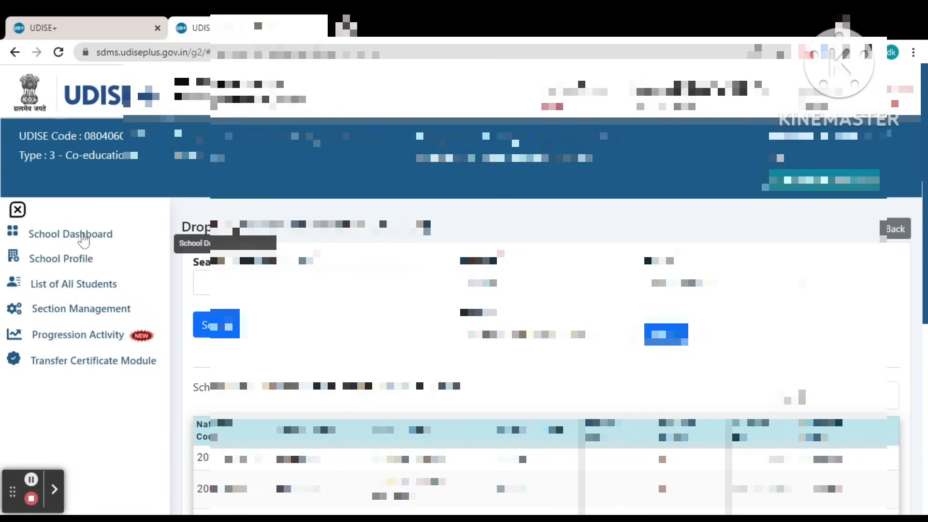
# Go to the School Dashboard and open the student list of Class II, Section A for viewing and managing
pyautogui.click(83, 238)
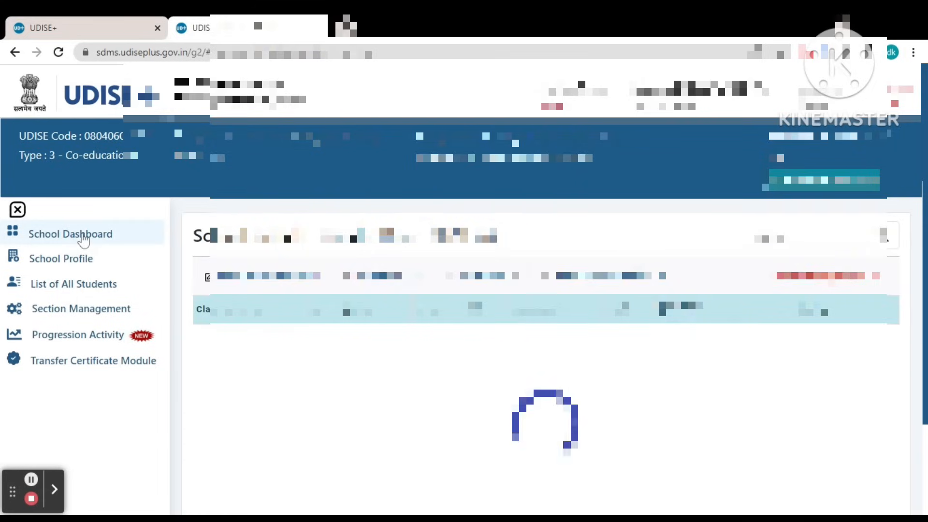
pyautogui.scroll(-2, 546, 356)
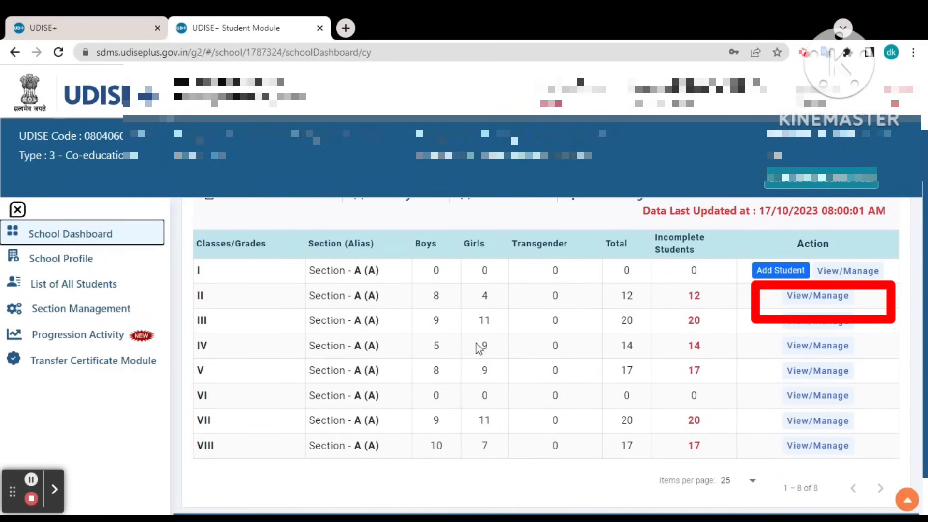
pyautogui.click(787, 295)
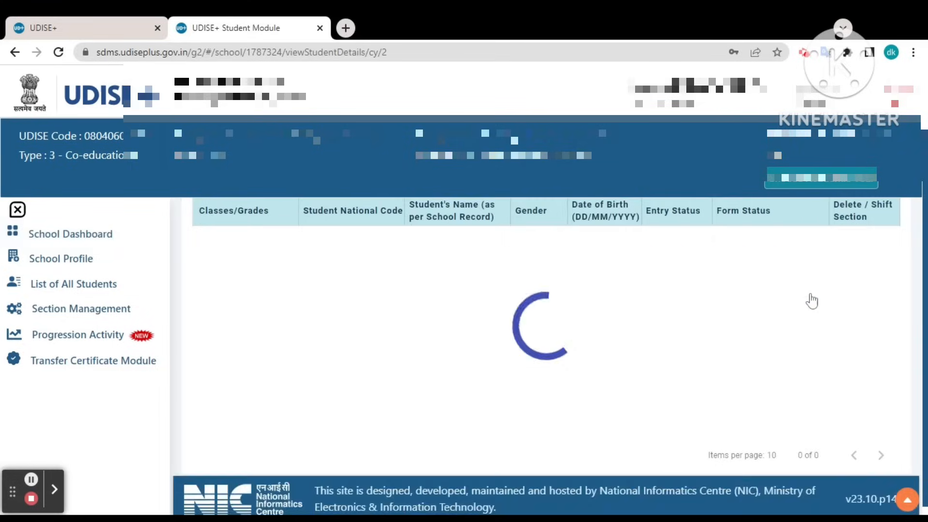